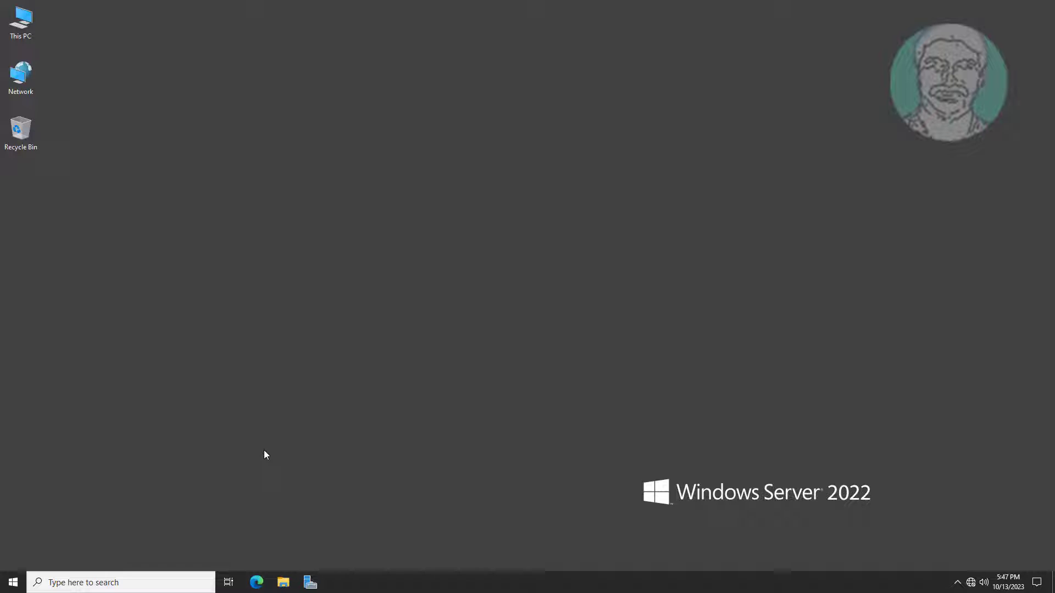
Step: Launch Server Manager from the taskbar
left_click(310, 583)
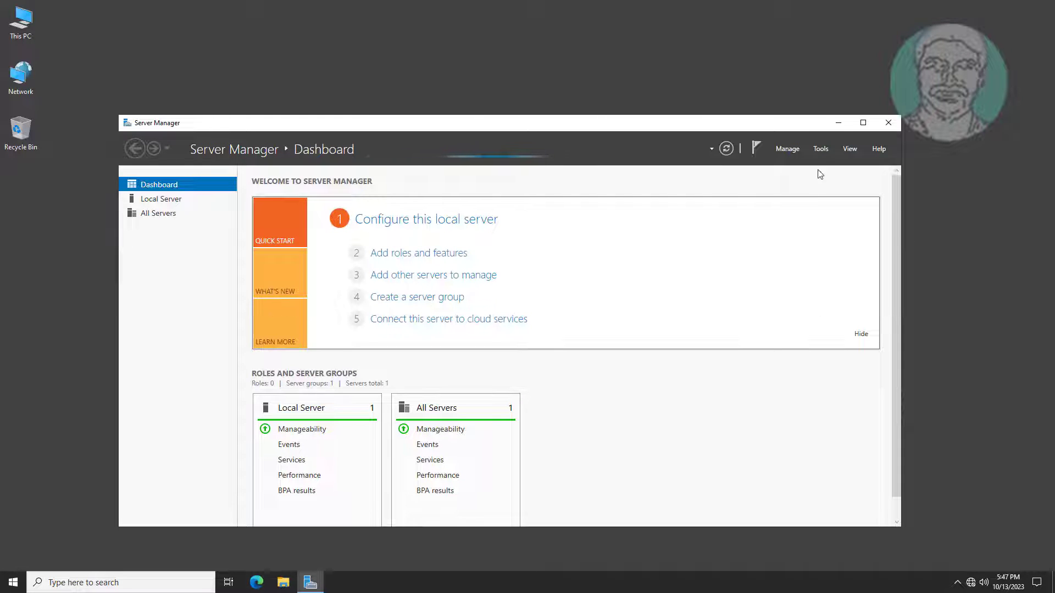
left_click(821, 149)
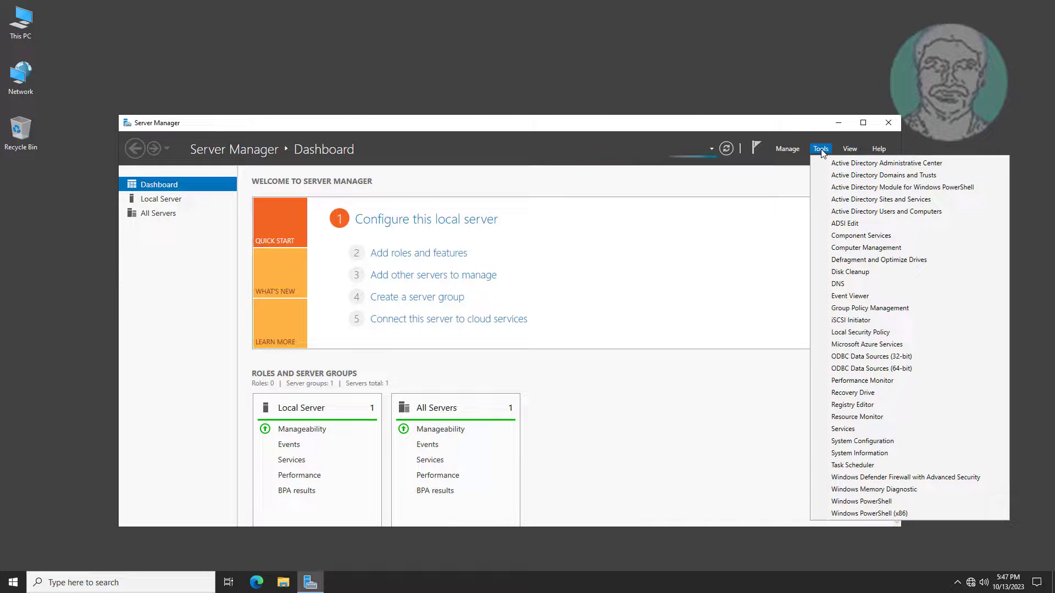
left_click(866, 212)
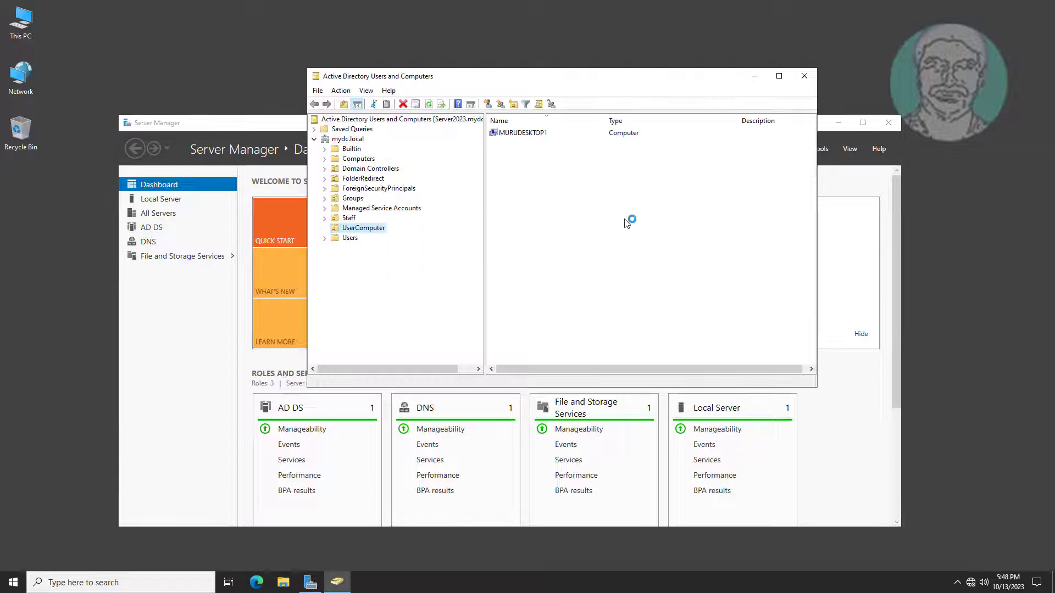
left_click(345, 228)
left_click(415, 236)
left_click(804, 77)
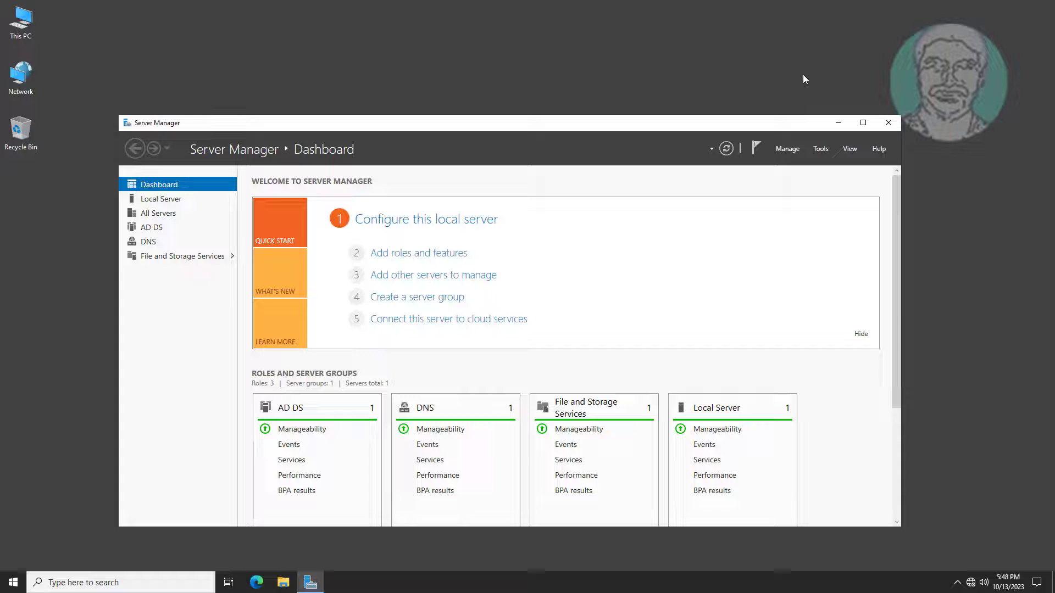
Step: Open Group Policy Management from Tools and select the UserComputer OU
left_click(820, 149)
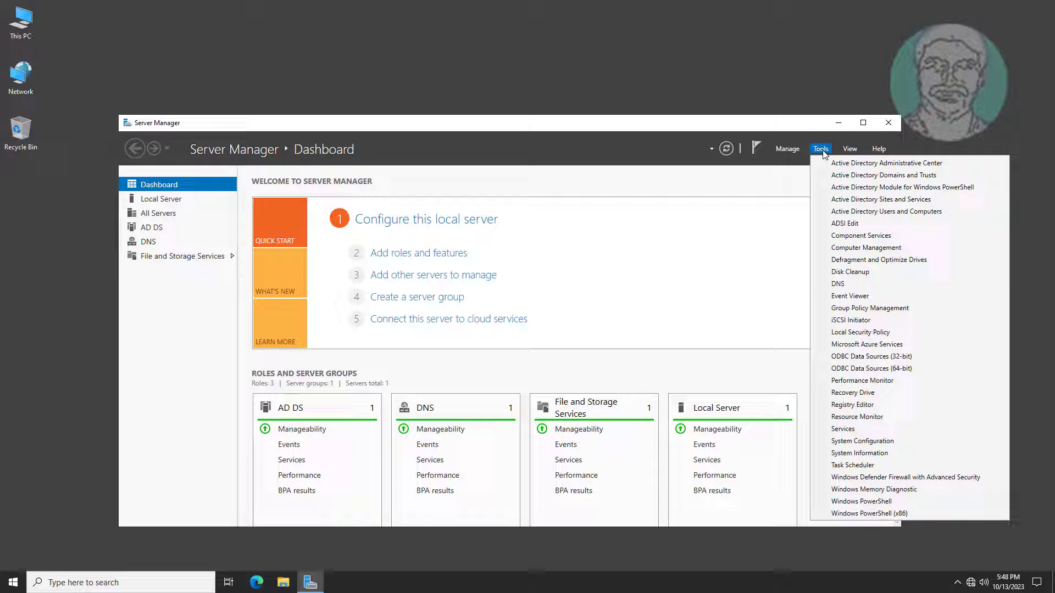
left_click(873, 309)
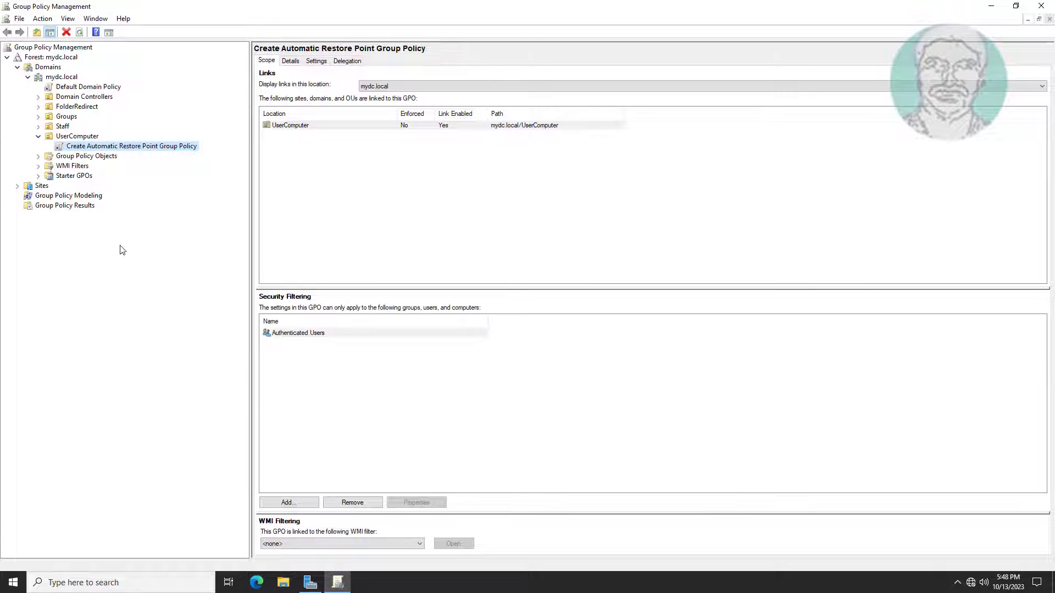
left_click(38, 136)
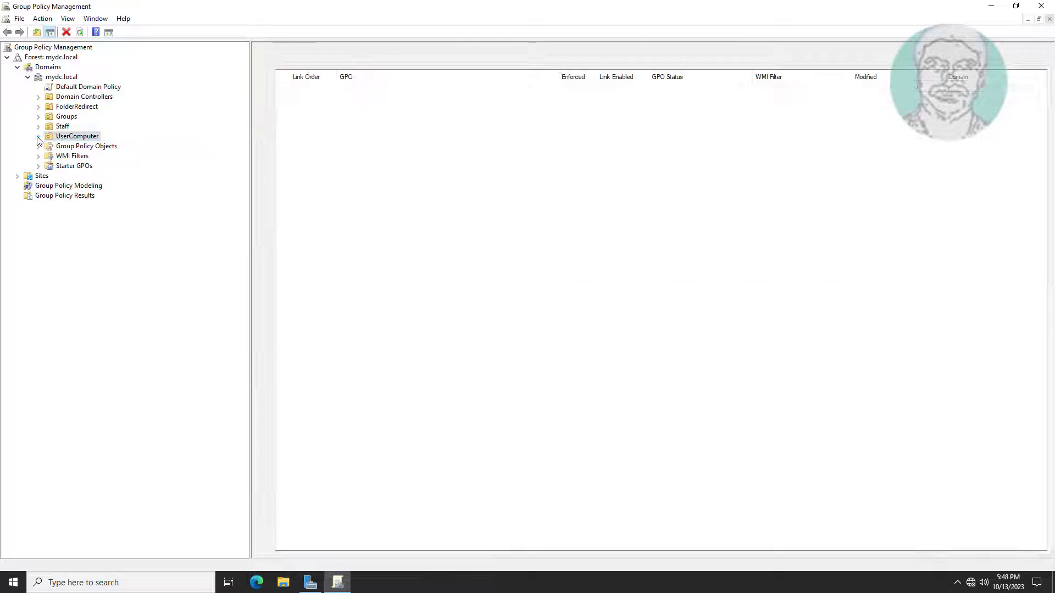
Step: Create 'Start Programs In Client Machine Group Policy' and link it to UserComputer
right_click(85, 136)
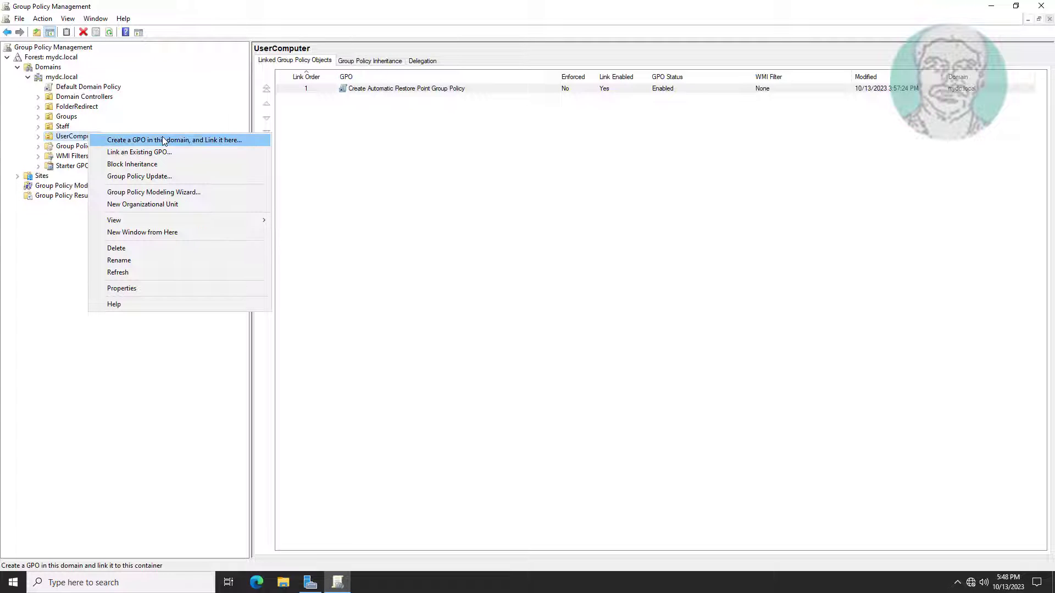
left_click(163, 140)
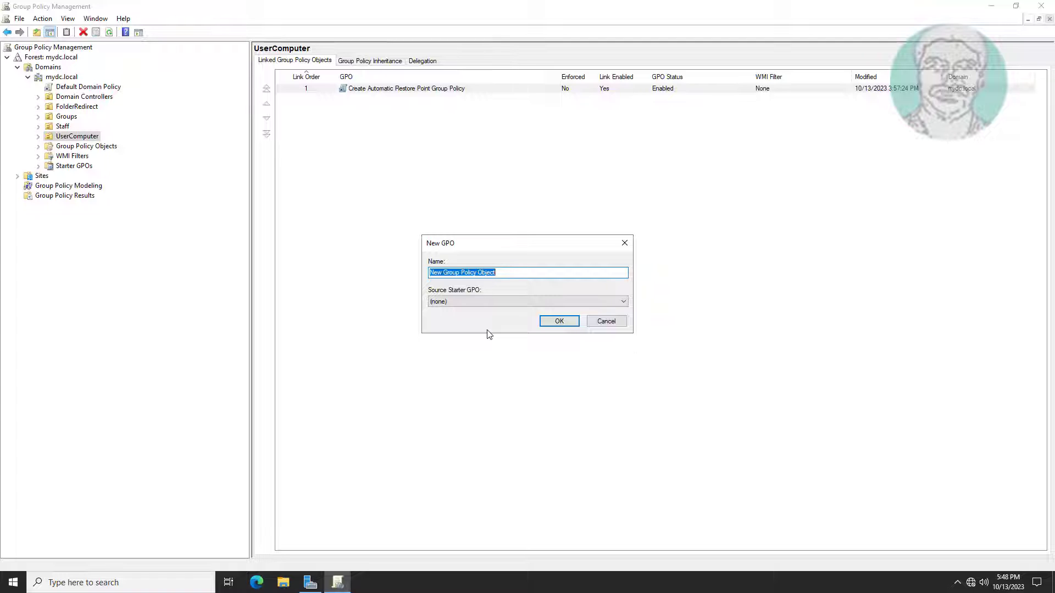
type("S")
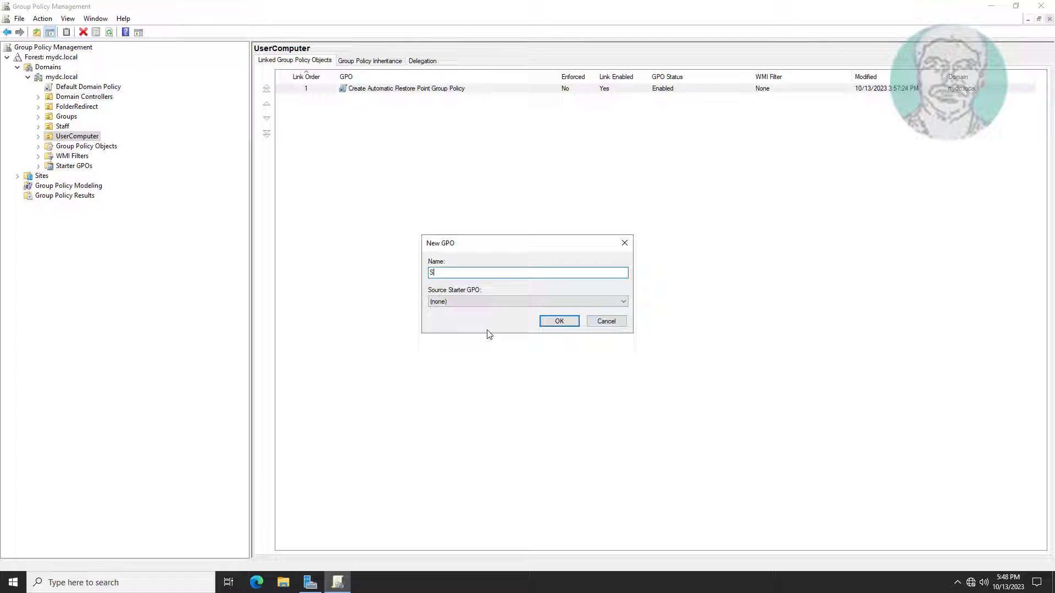
type("tart Prog")
type("rams In C")
type("l")
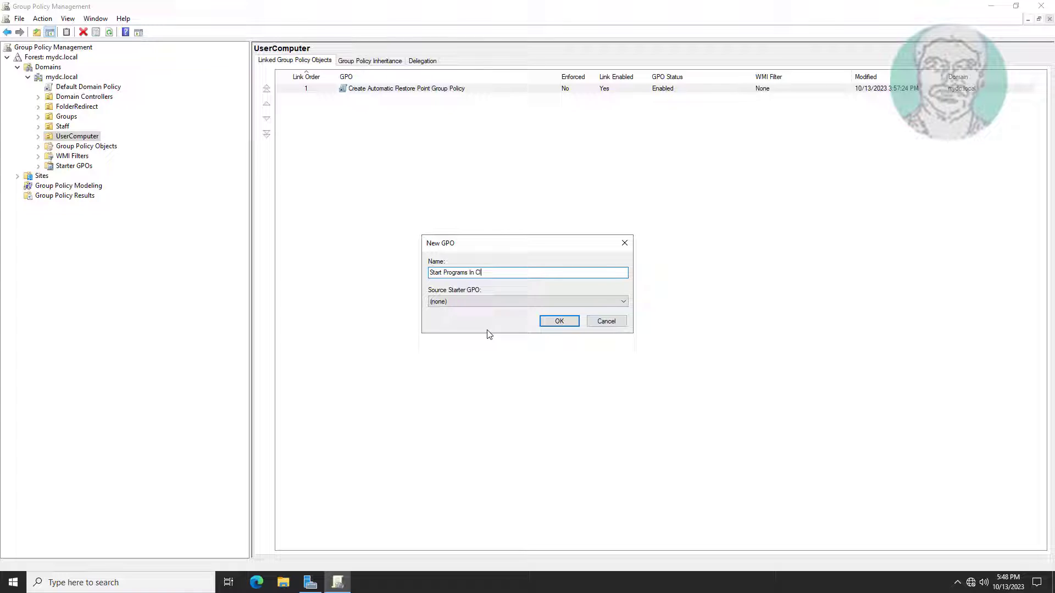
type("ient Machine Group Policy")
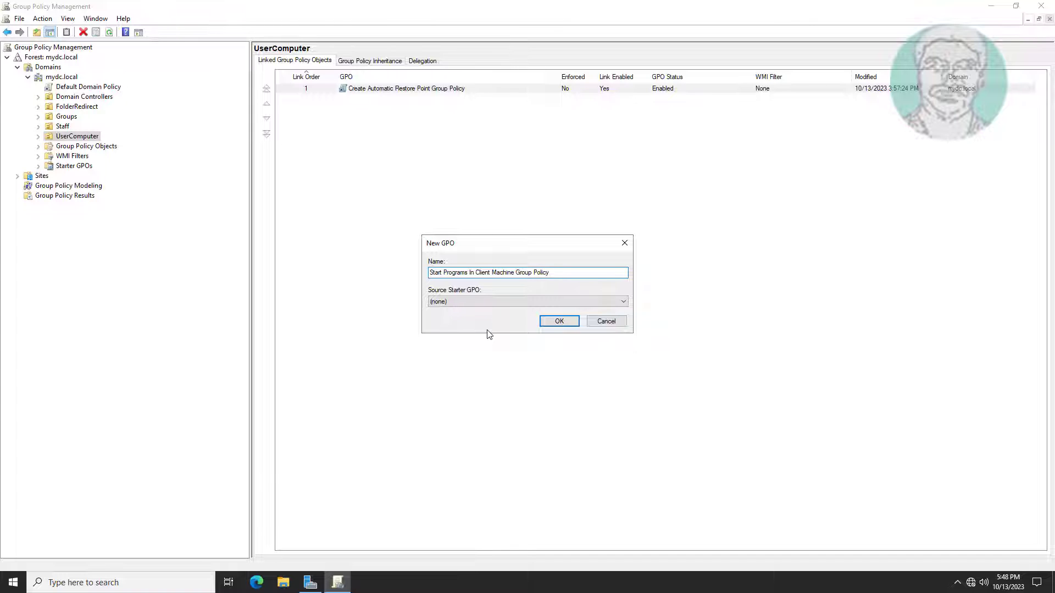
left_click(572, 321)
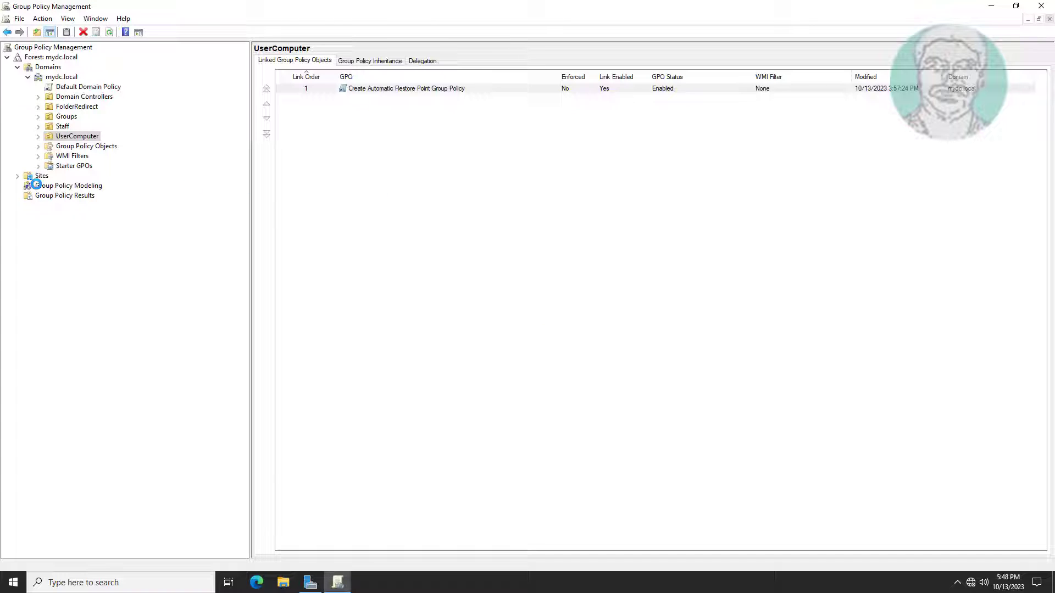
Step: Edit 'Start Programs In Client Machine Group Policy' in Group Policy Management Editor
left_click(39, 136)
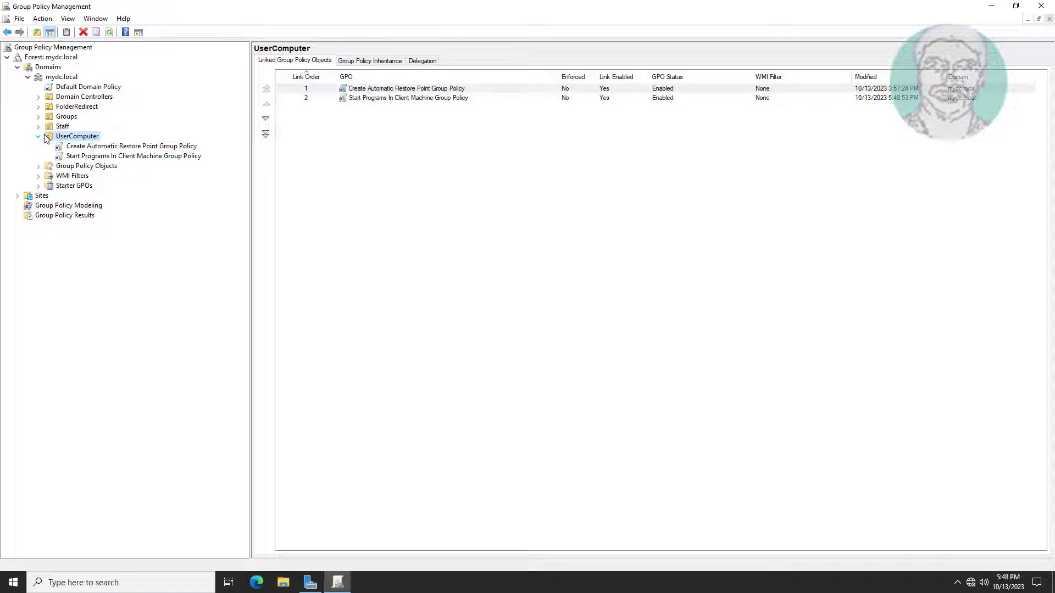
left_click(136, 157)
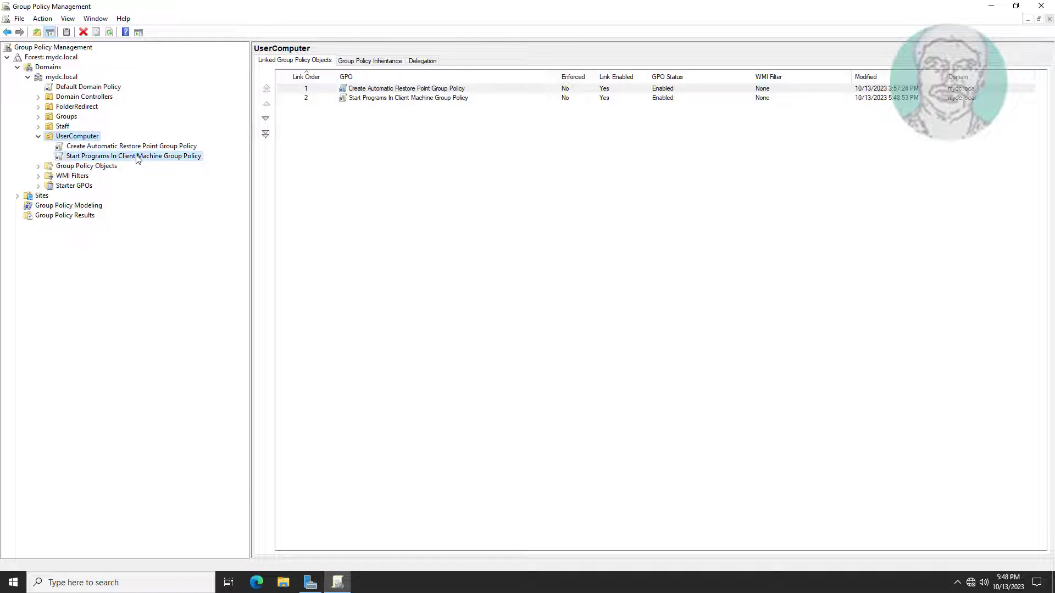
right_click(189, 157)
left_click(216, 163)
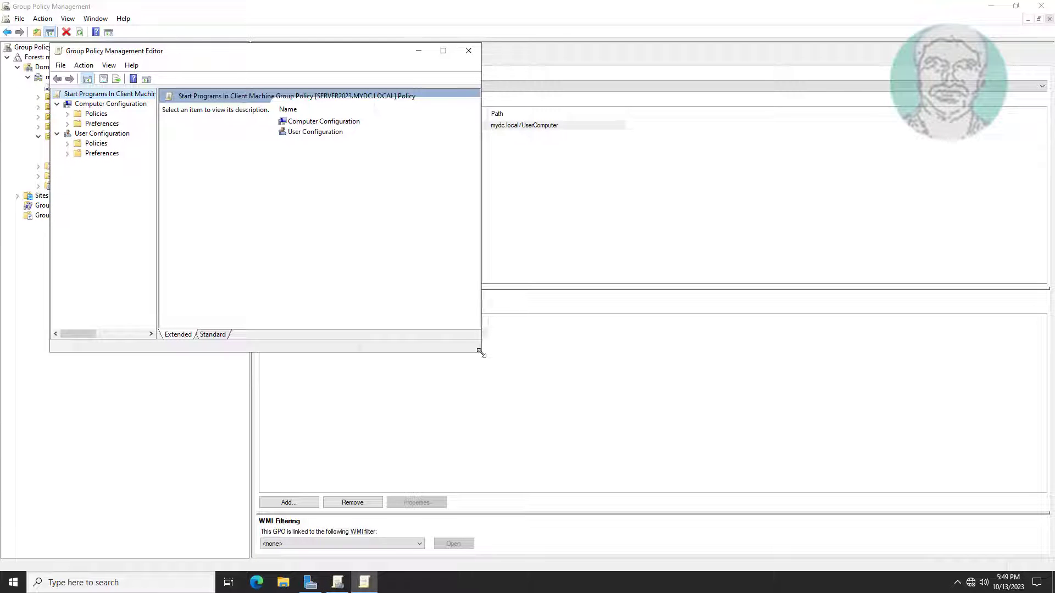
Step: Enlarge the editor and expand Computer Configuration > Policies > Administrative Templates > System
left_click_drag(482, 349, 853, 412)
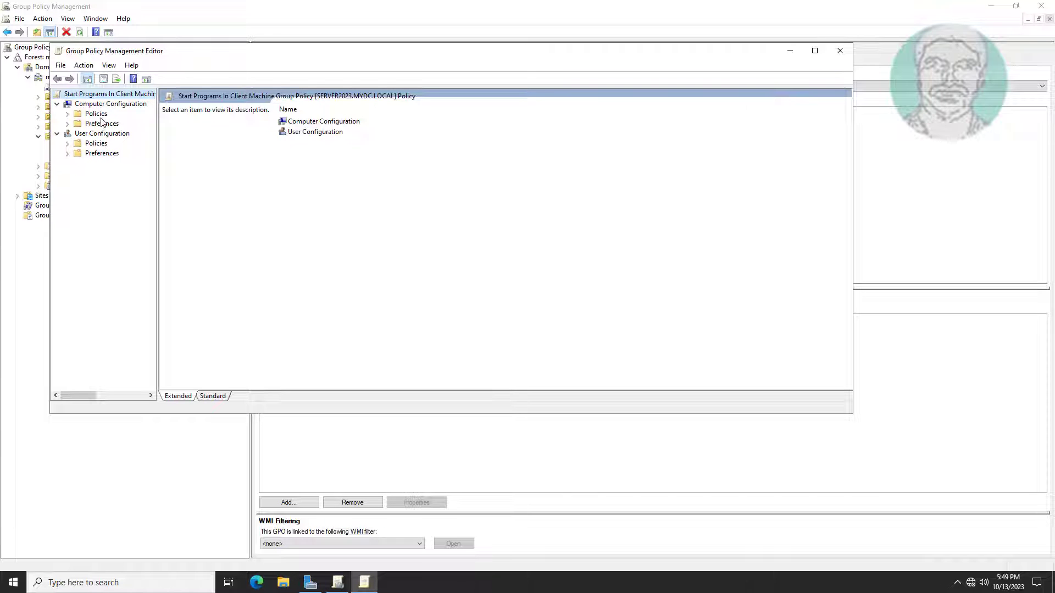
left_click(61, 117)
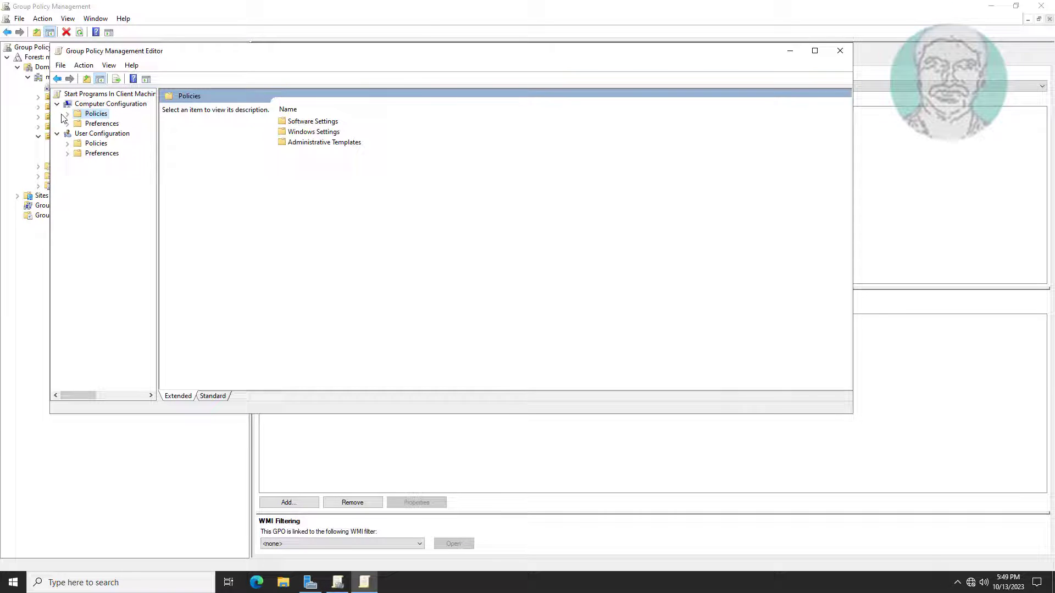
left_click(67, 113)
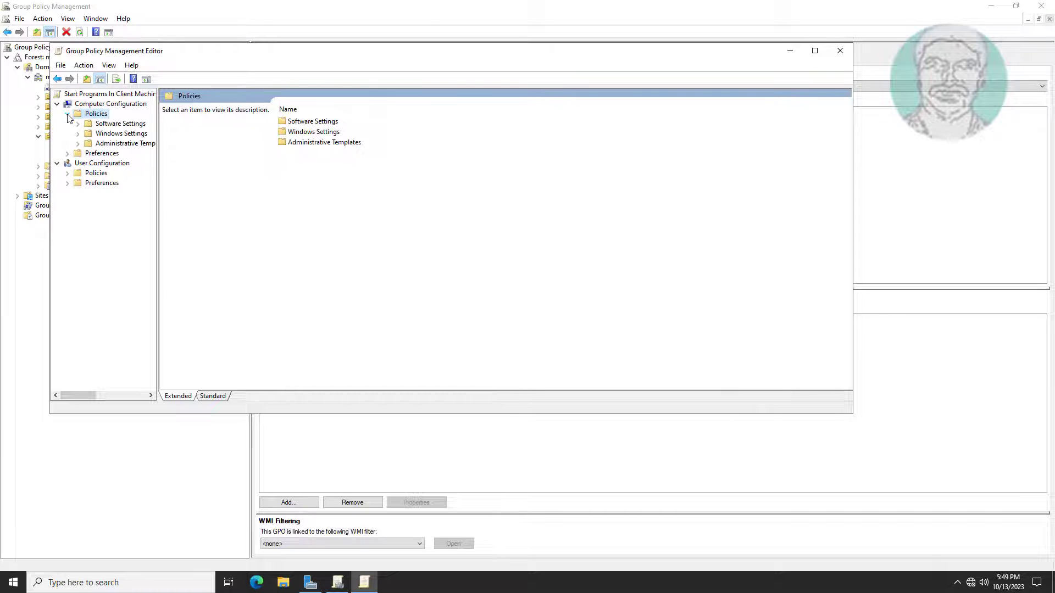
left_click(124, 145)
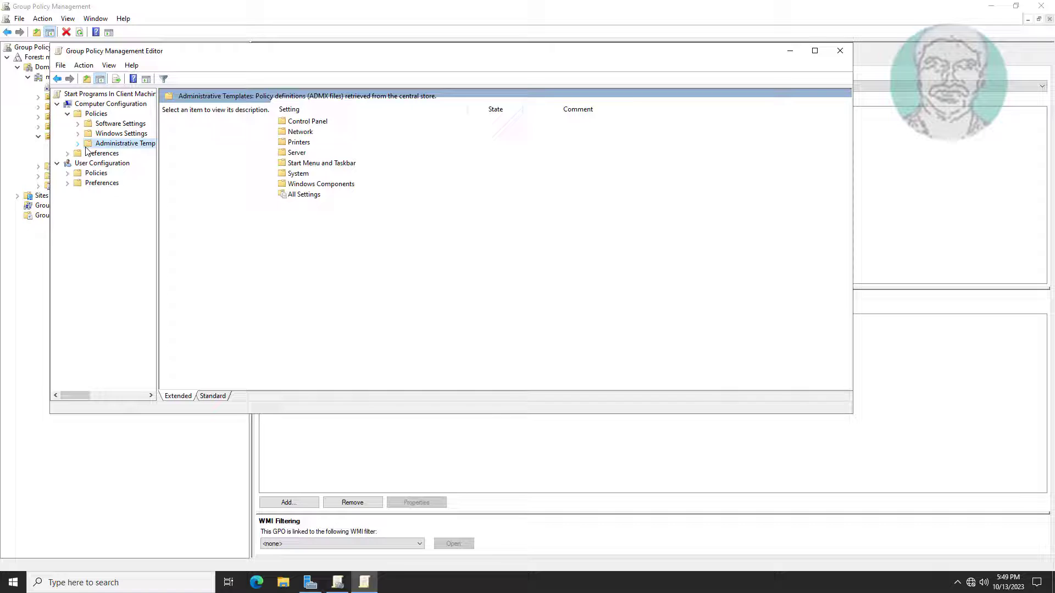
left_click_drag(157, 213, 244, 212)
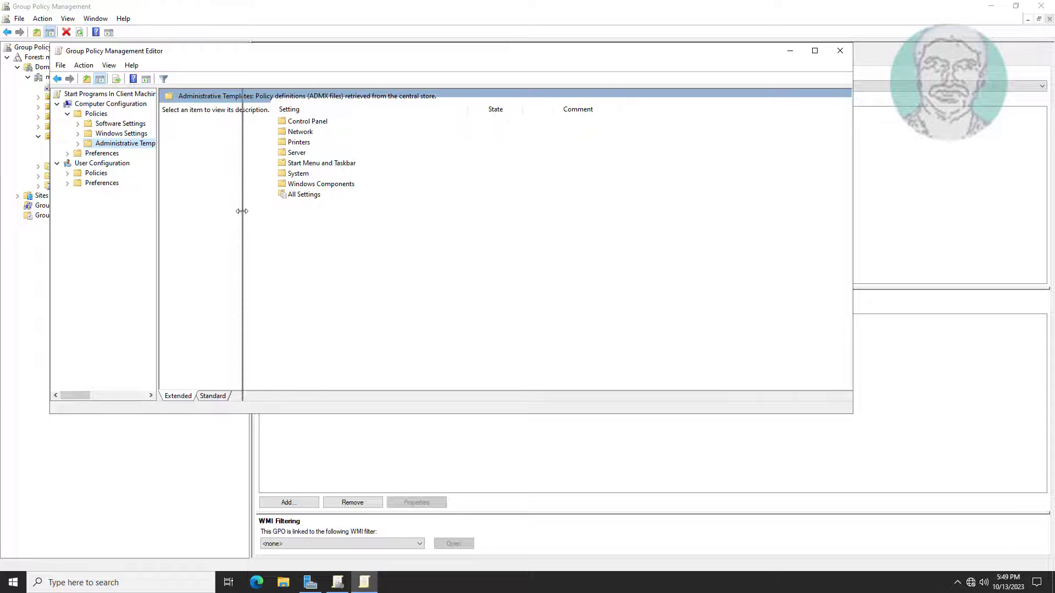
left_click(77, 144)
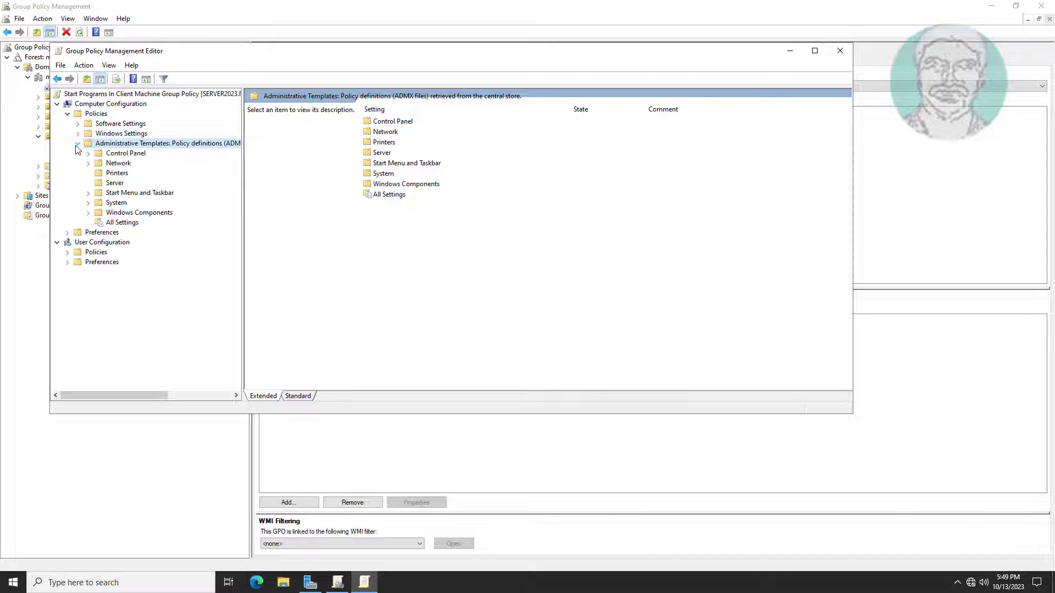
left_click(116, 204)
left_click(88, 203)
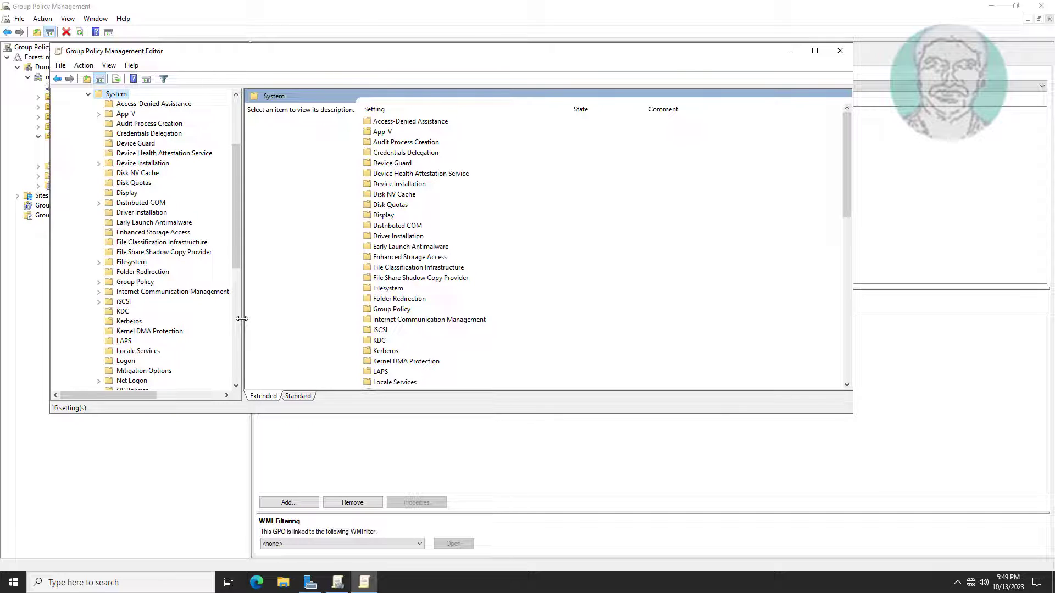
left_click_drag(241, 319, 254, 319)
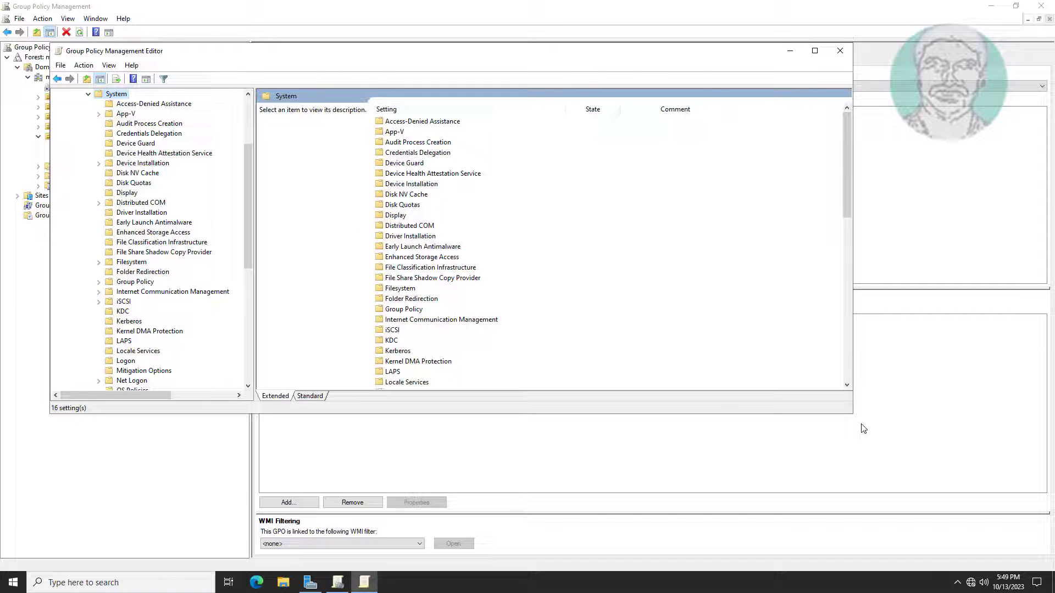
left_click_drag(849, 415, 911, 493)
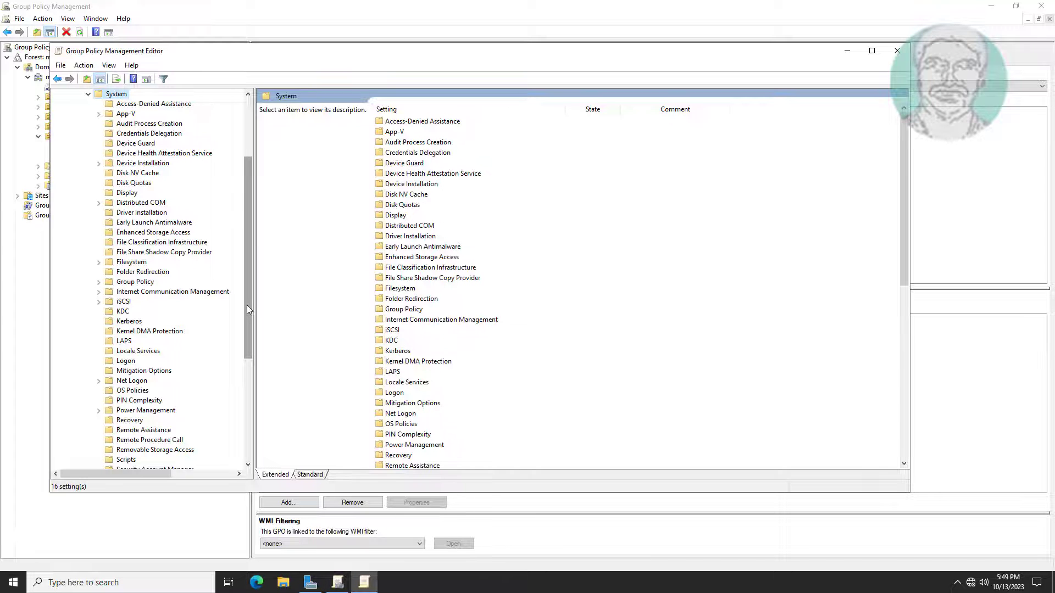
scroll(247, 305, "down", 6)
Step: Go to System > Logon and open 'Run these programs at user logon'
left_click(126, 183)
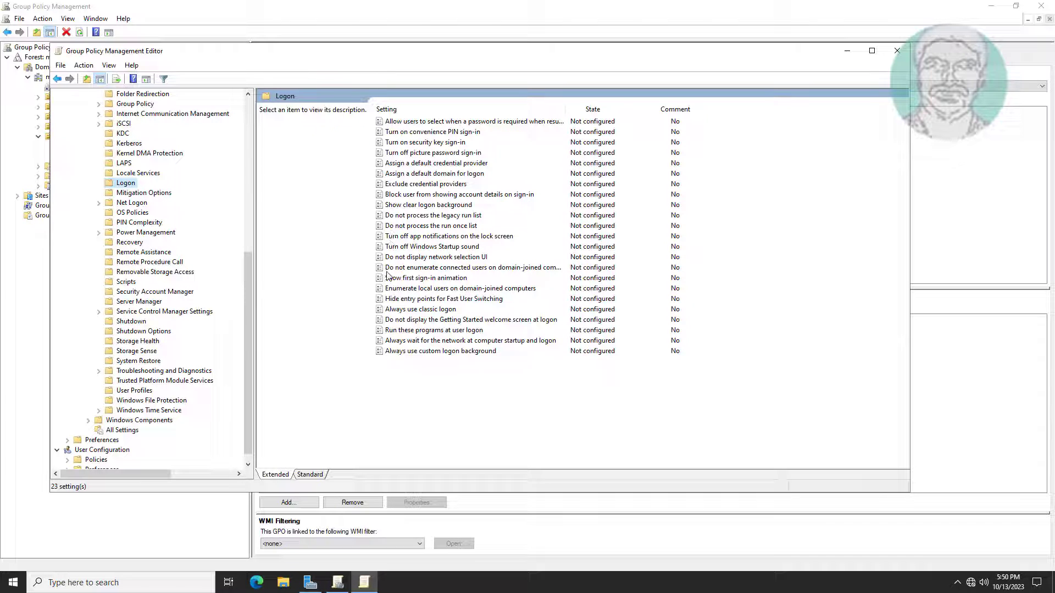
left_click(391, 331)
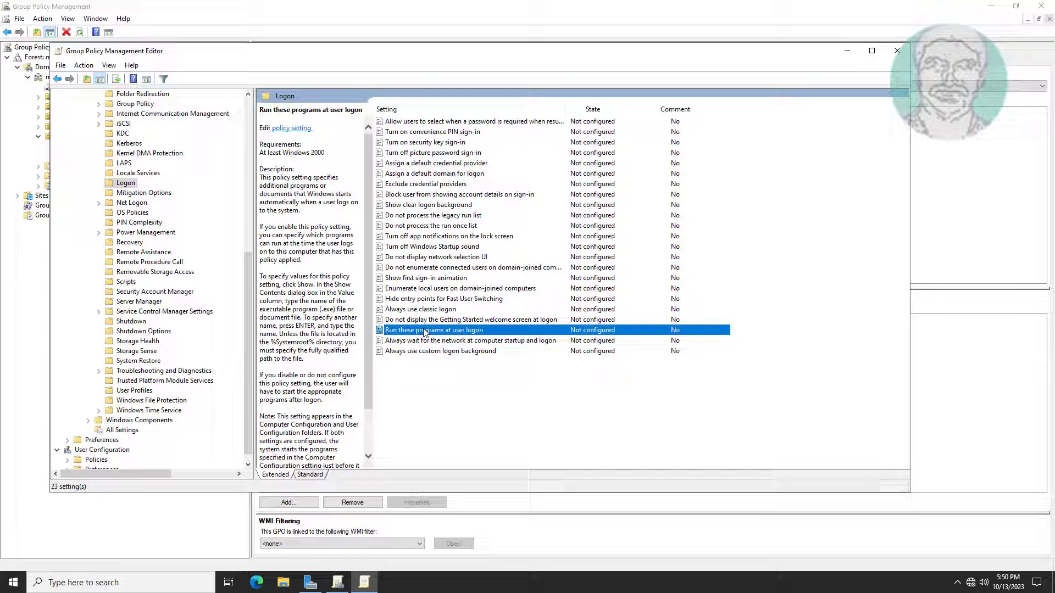
double_click(468, 333)
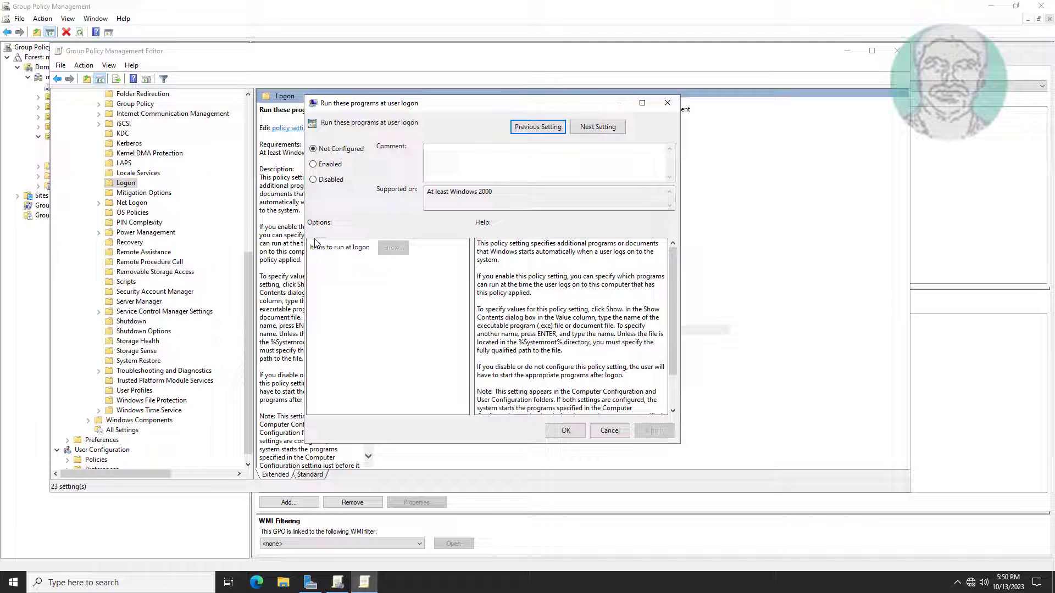
Step: Set the policy to Enabled, list calc.exe and winword.exe, then apply and close
left_click(324, 164)
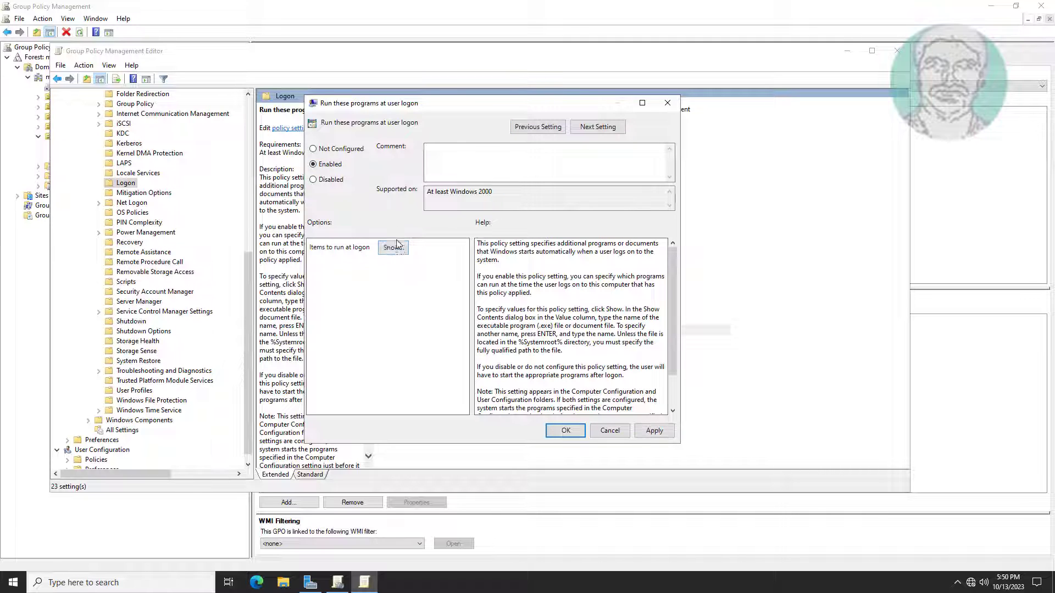
left_click(392, 247)
left_click(100, 92)
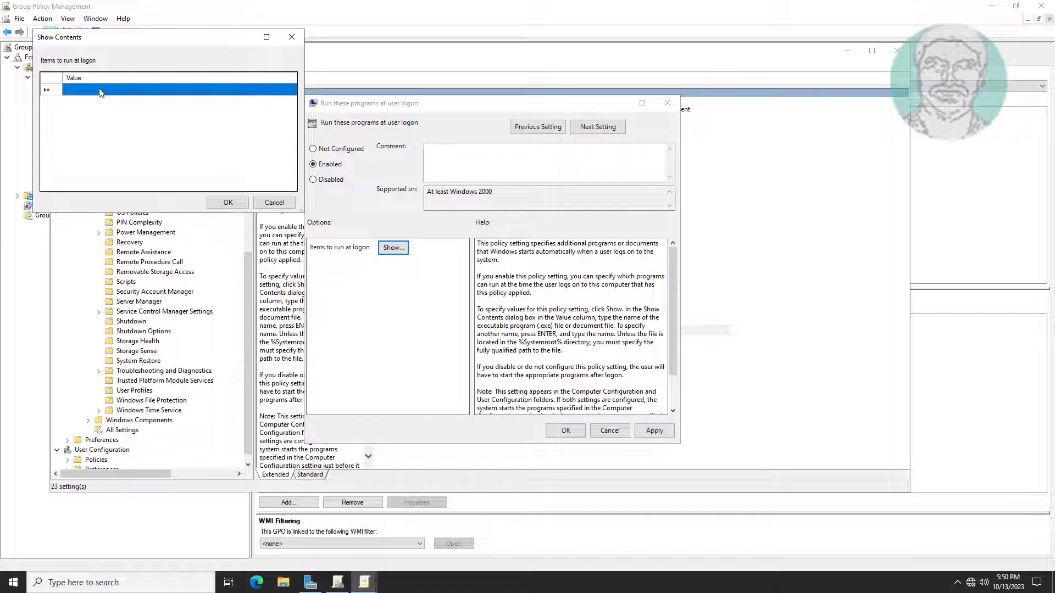
type("ca")
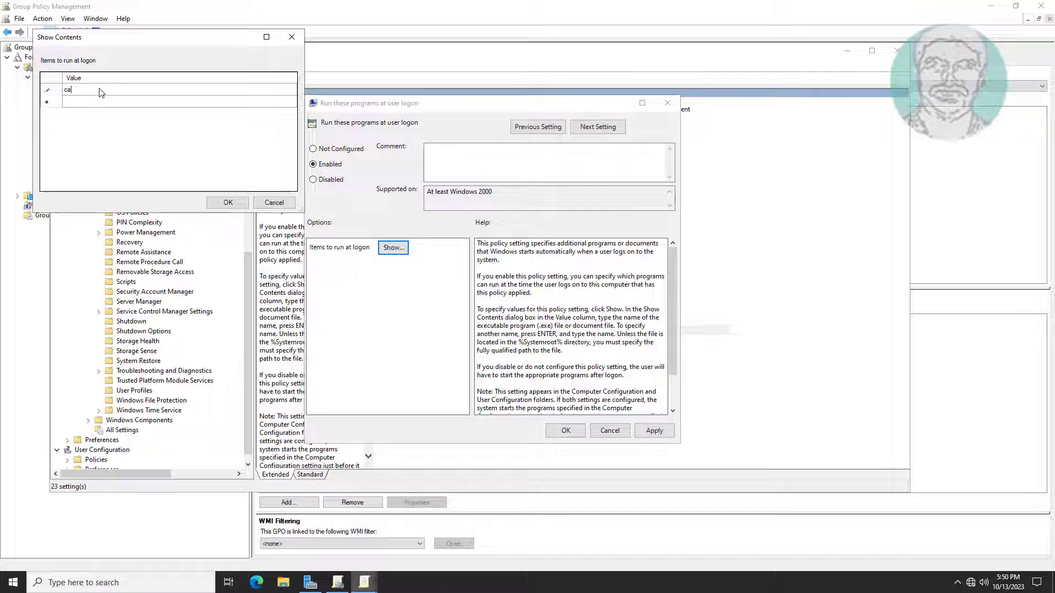
type("lc.exe")
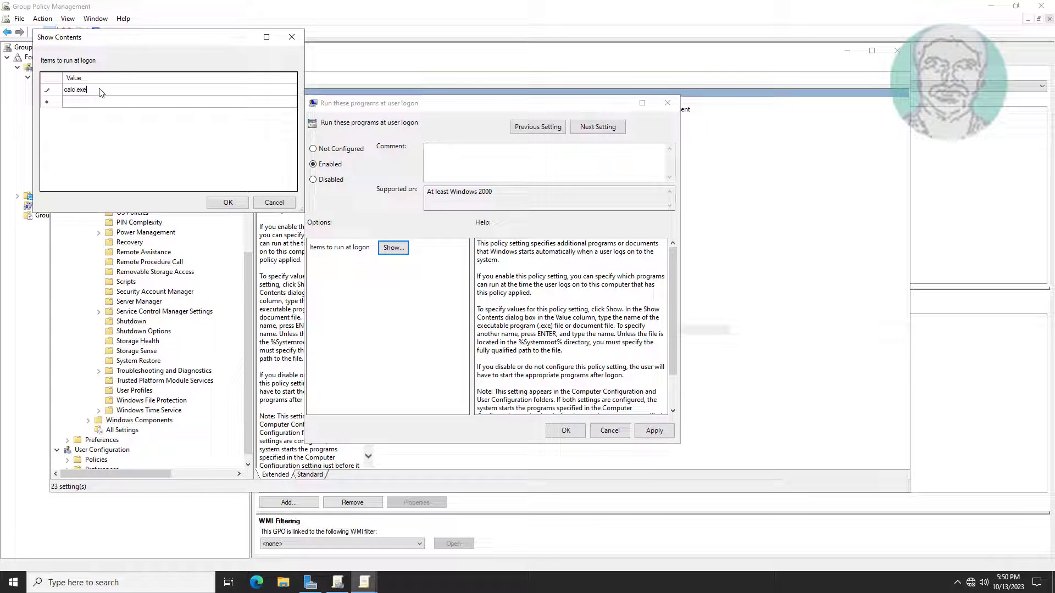
left_click(93, 105)
type("inword.exe")
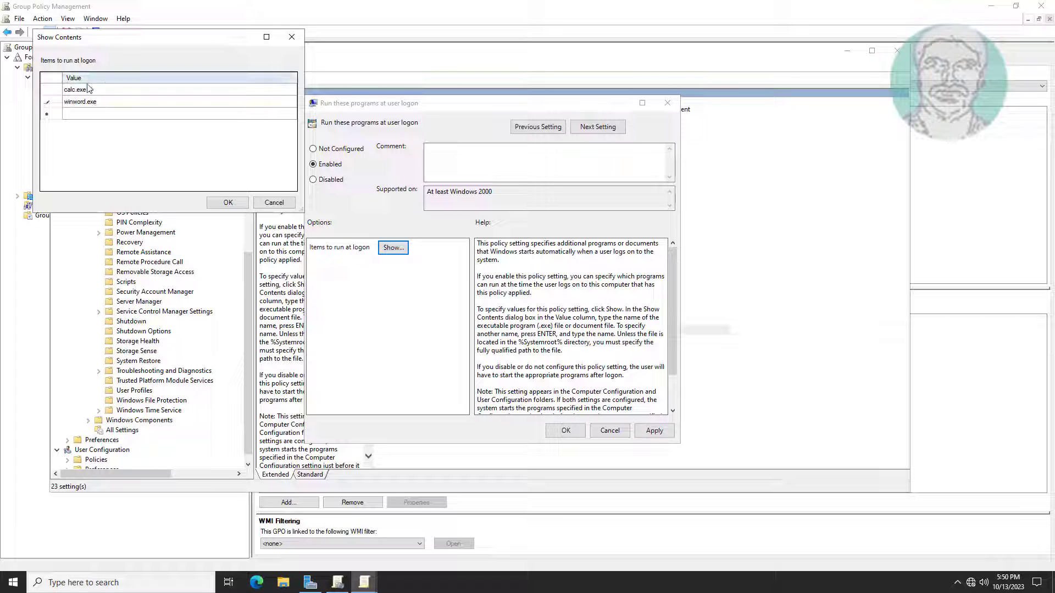
left_click(229, 202)
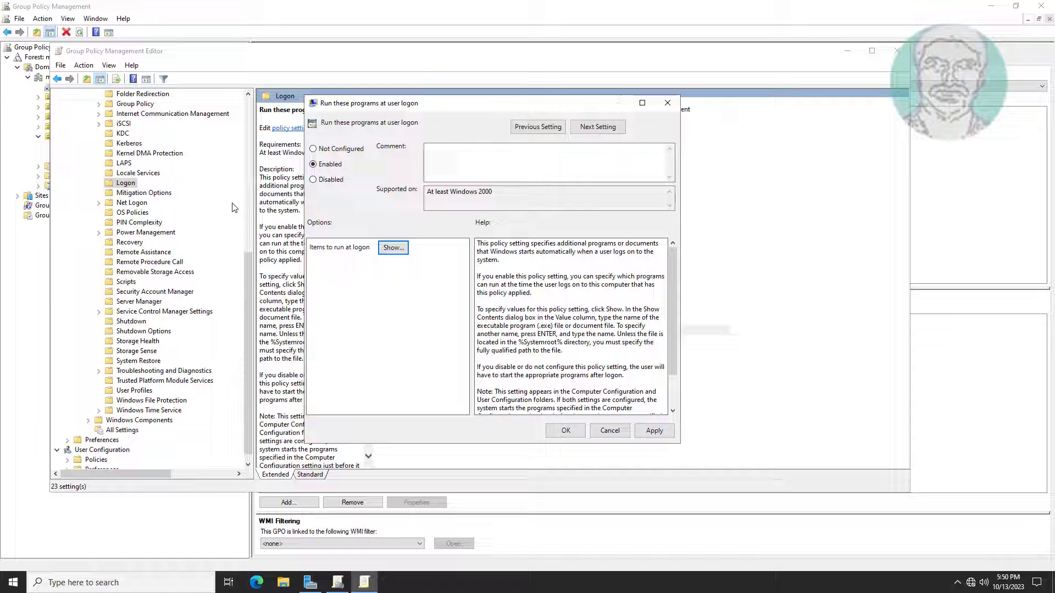
left_click(660, 432)
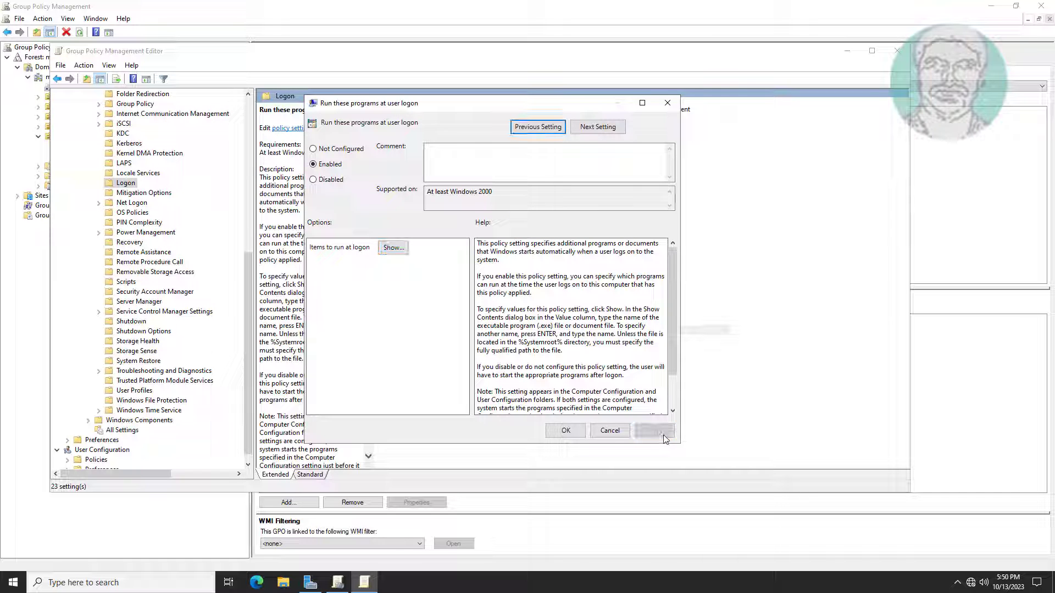
left_click(567, 432)
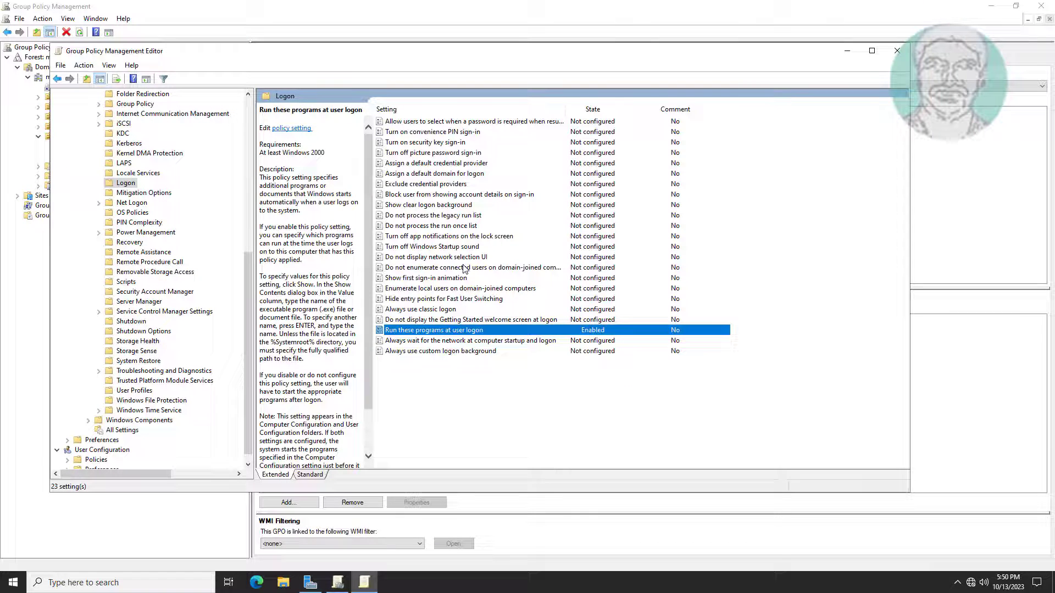
left_click_drag(248, 264, 252, 99)
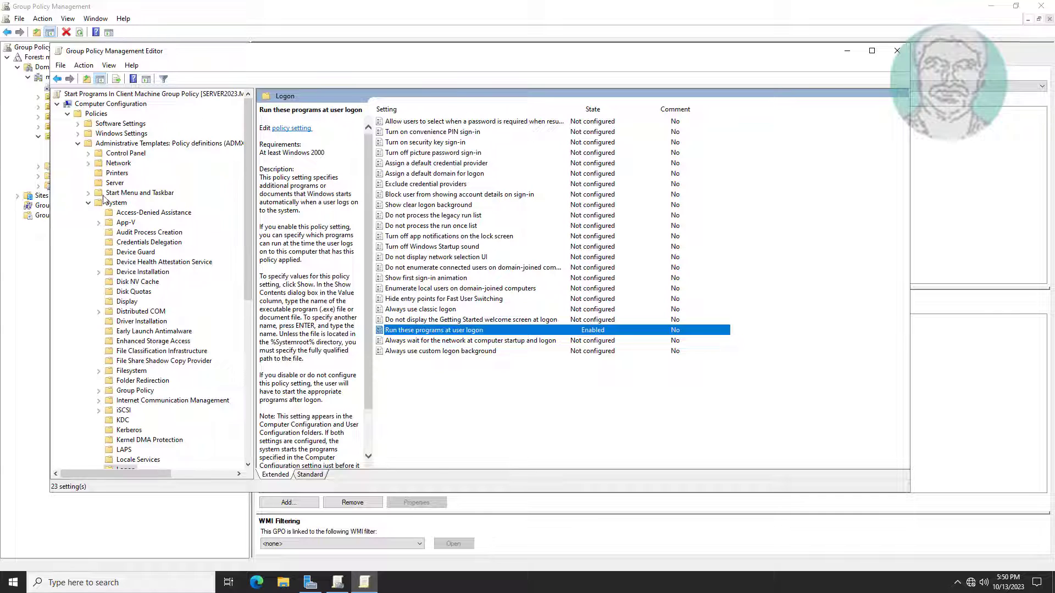
Step: Collapse the System branch and close Group Policy Management Editor
left_click(88, 204)
left_click(78, 144)
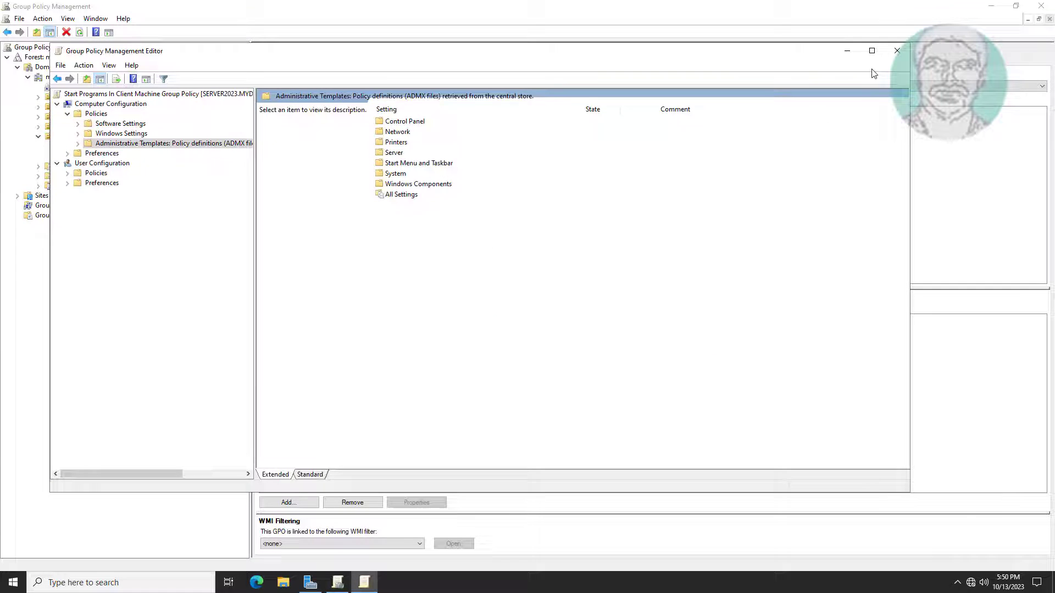
left_click(897, 50)
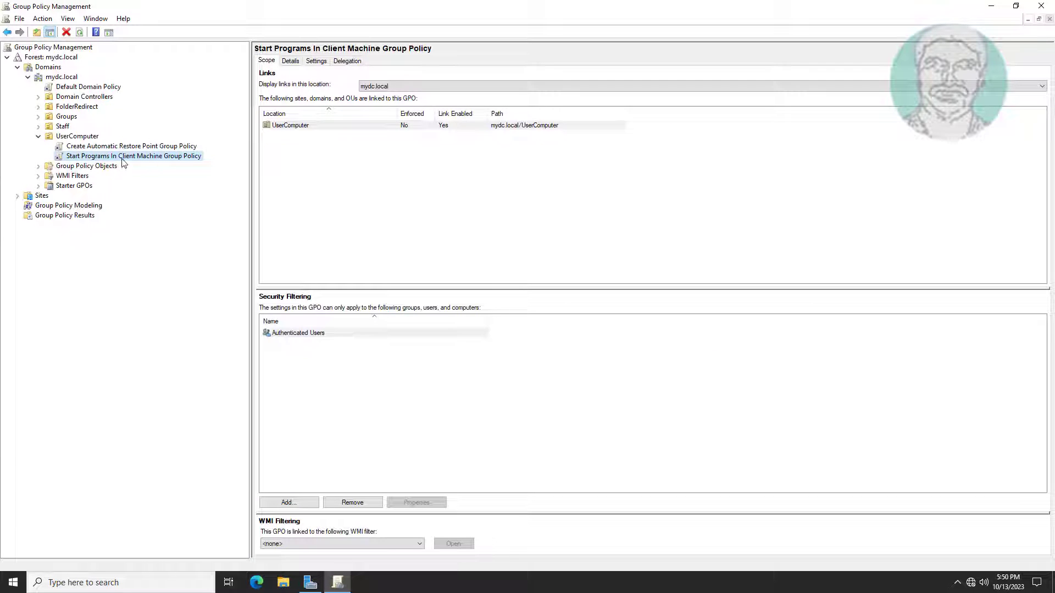
Step: Close the console, run gpupdate /force on the server, then search cmd on the client
left_click(1041, 8)
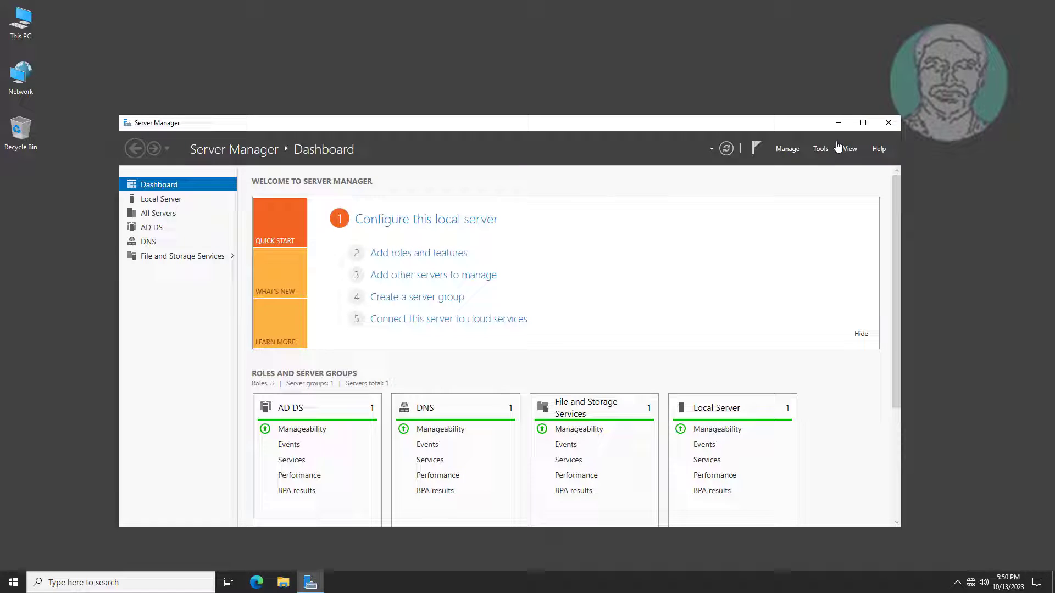
left_click(841, 123)
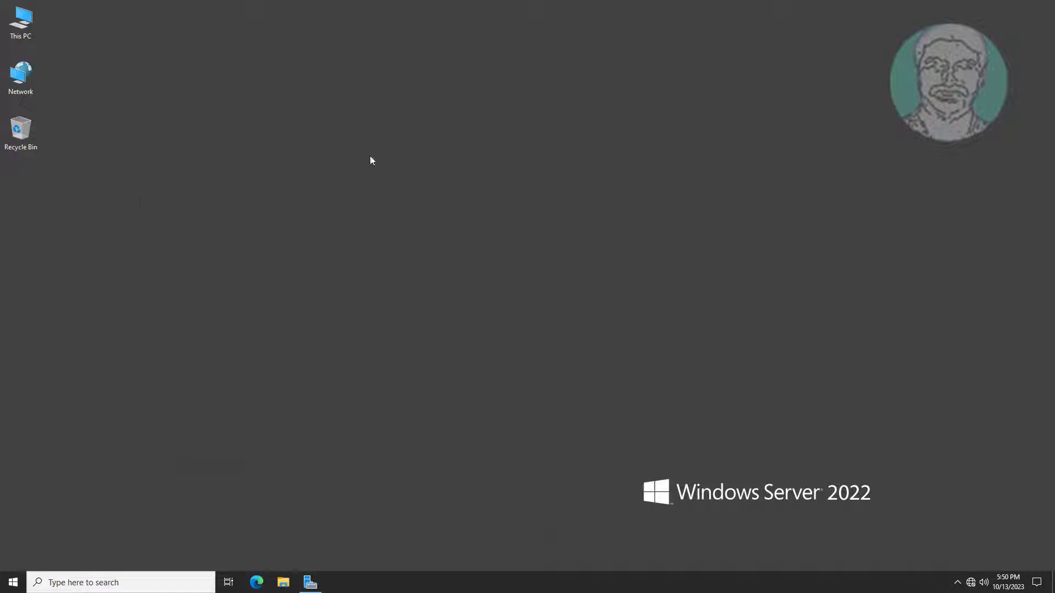
left_click(117, 582)
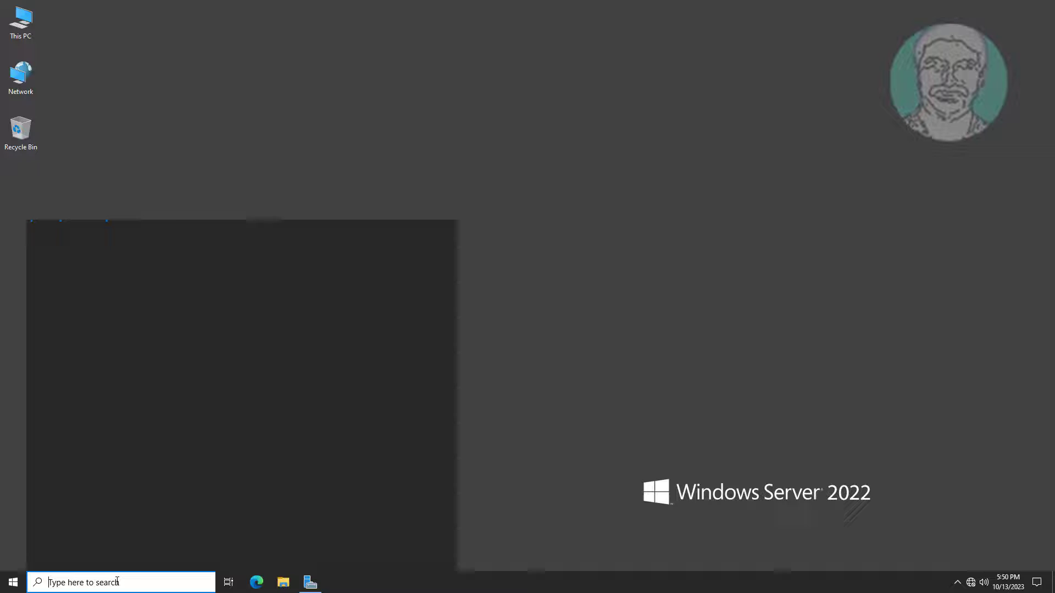
type("cmd")
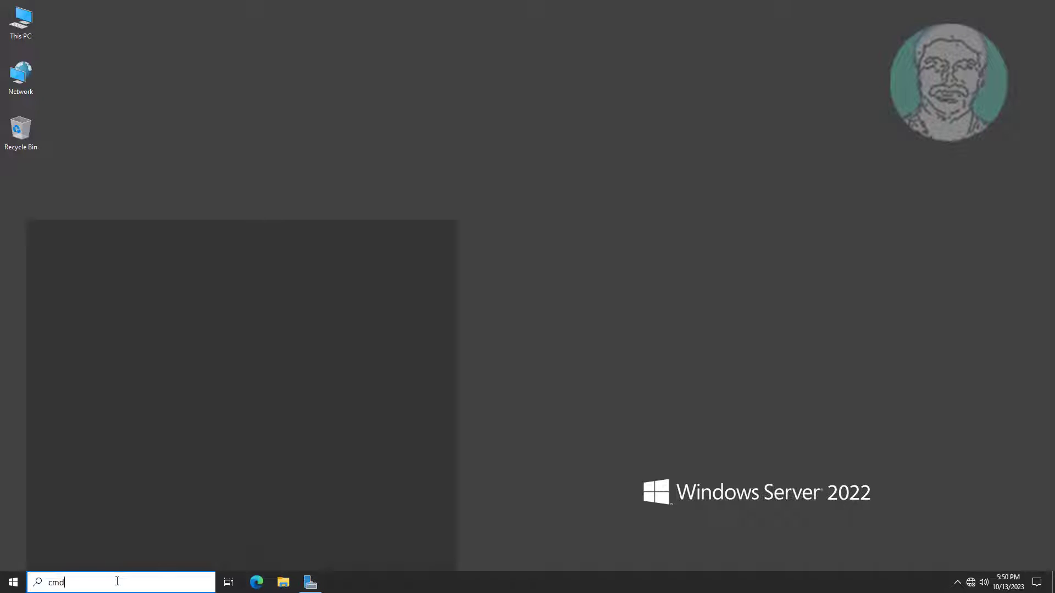
left_click(98, 282)
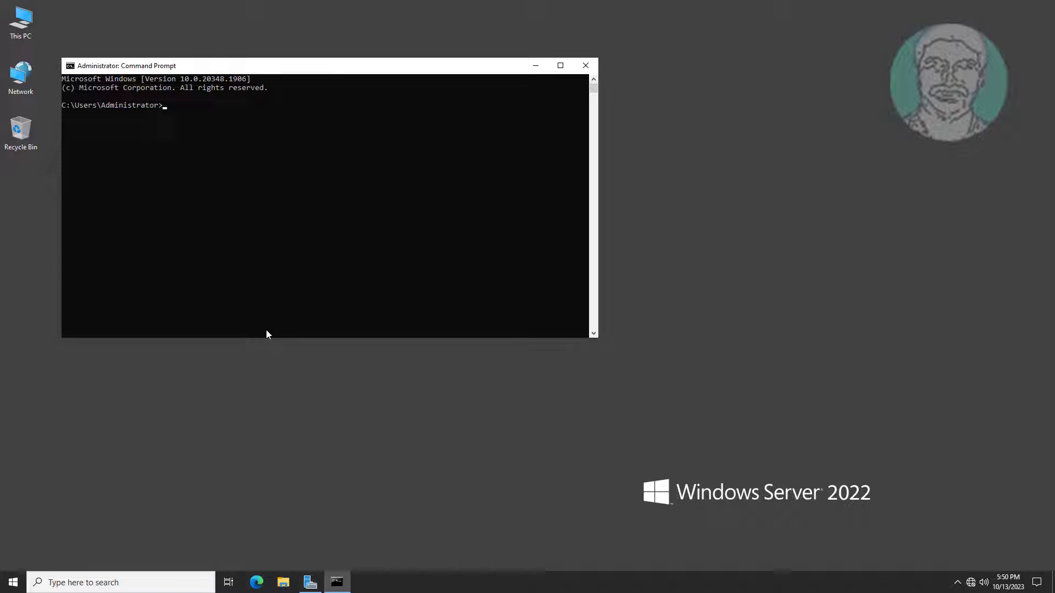
type("gpudat")
type("e /forc")
key("Return")
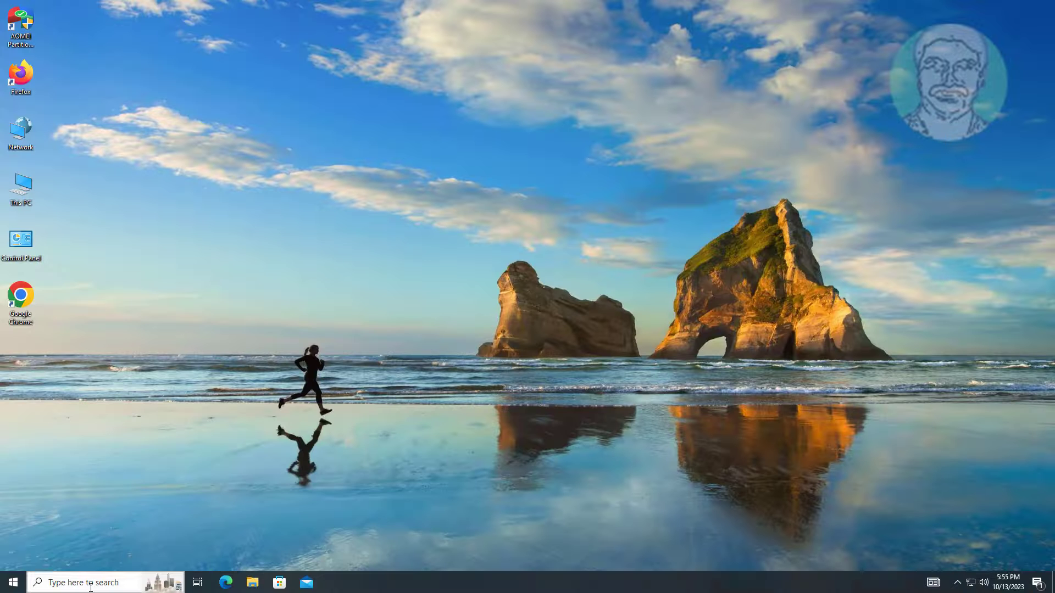
left_click(91, 583)
type("cmd")
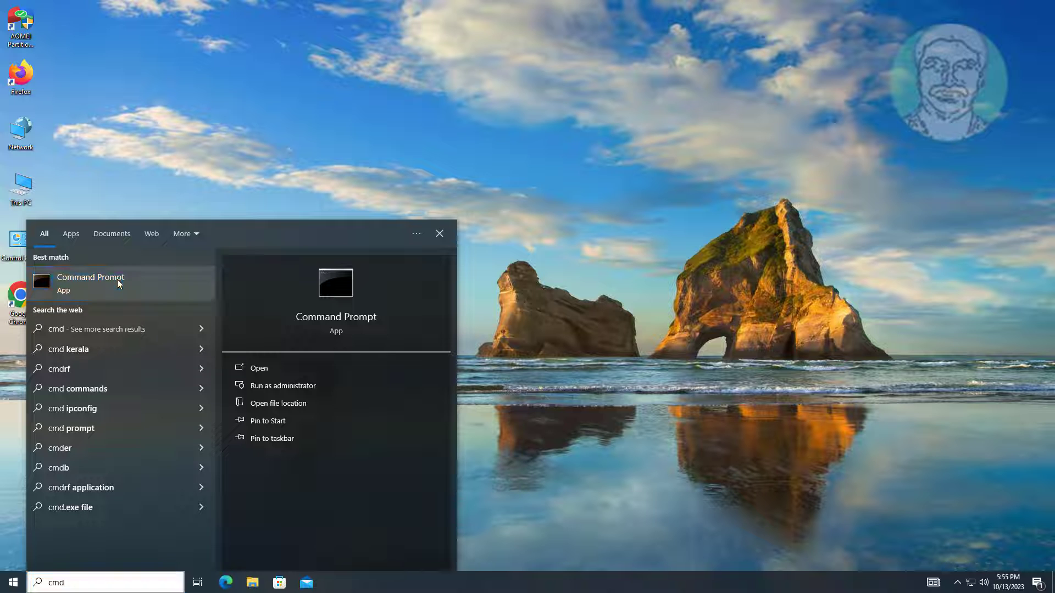
Step: On the client, run gpupdate /force as administrator, decline log-off with n, and exit
right_click(118, 280)
left_click(159, 292)
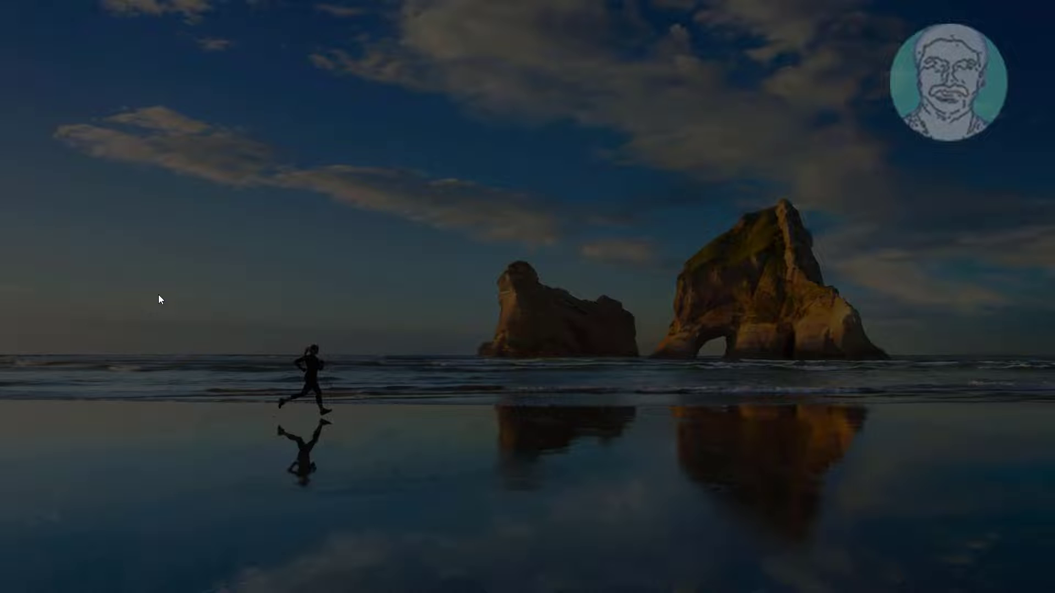
type("mur")
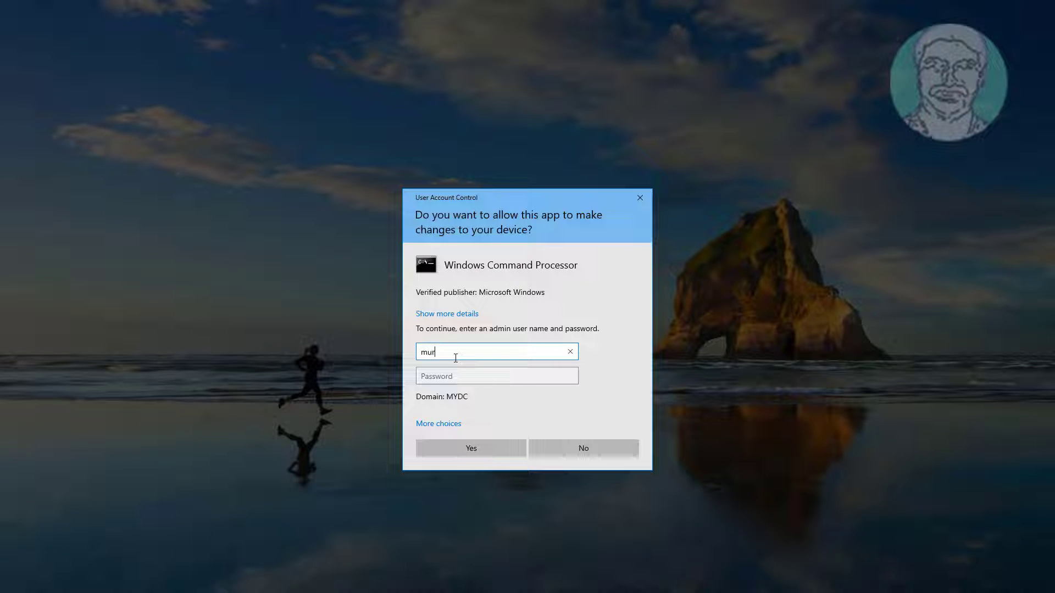
type("ugans")
key("Tab")
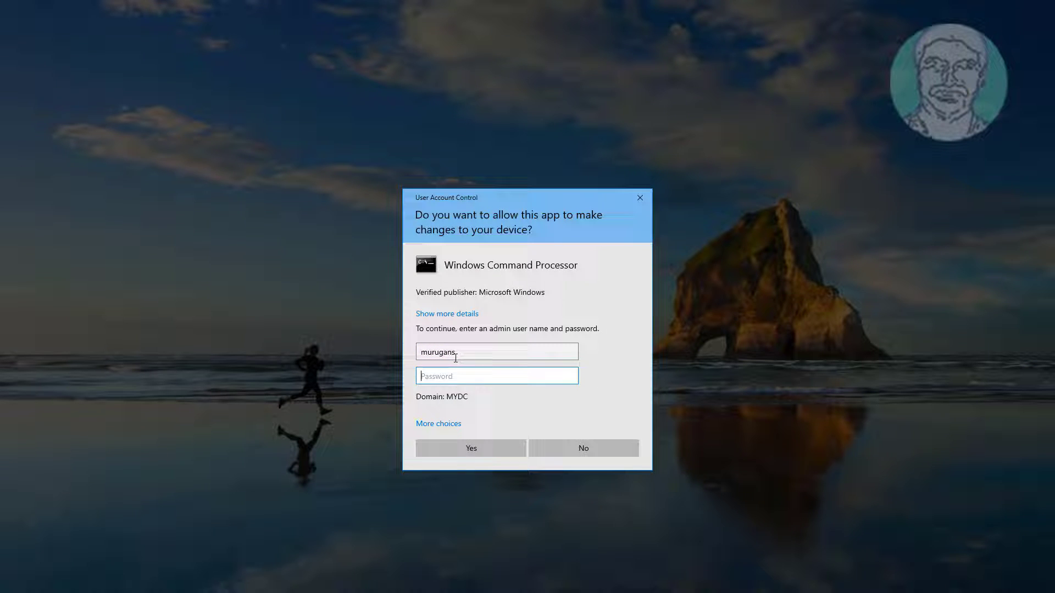
type("p***")
key("Return")
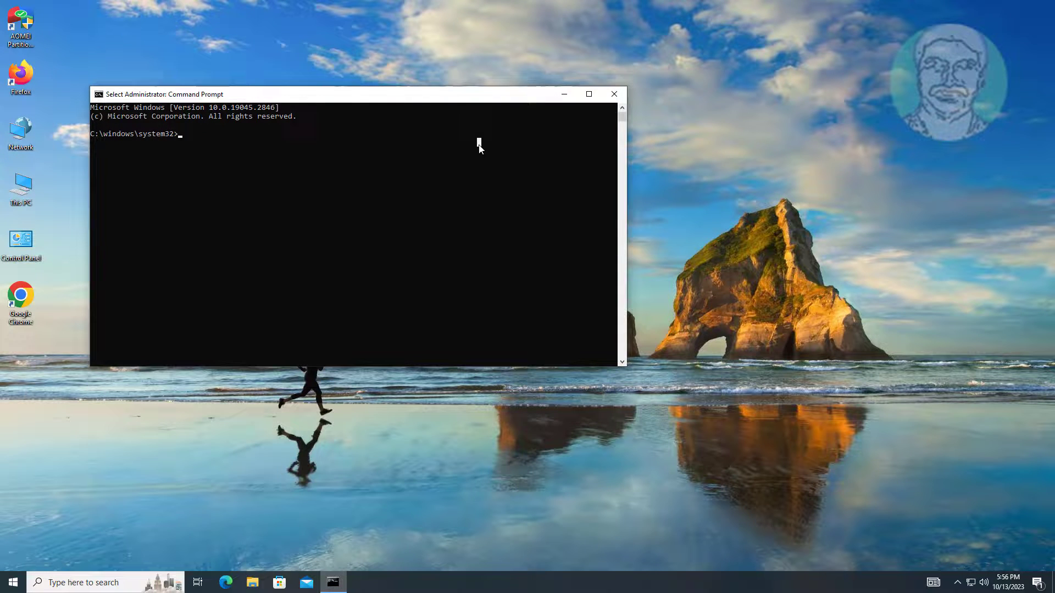
type("gpupdate")
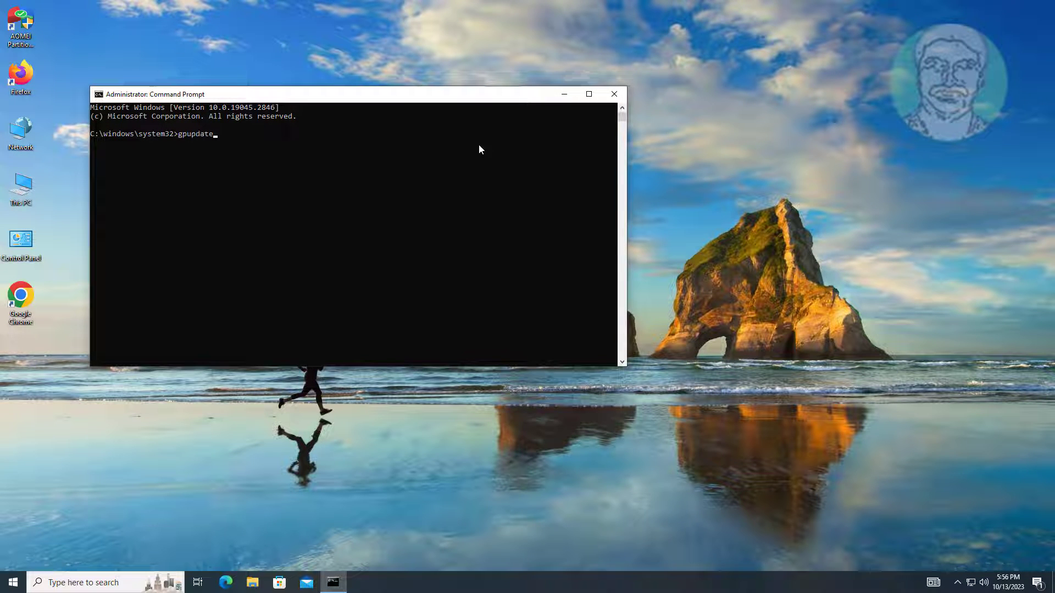
type(" /force")
key("Return")
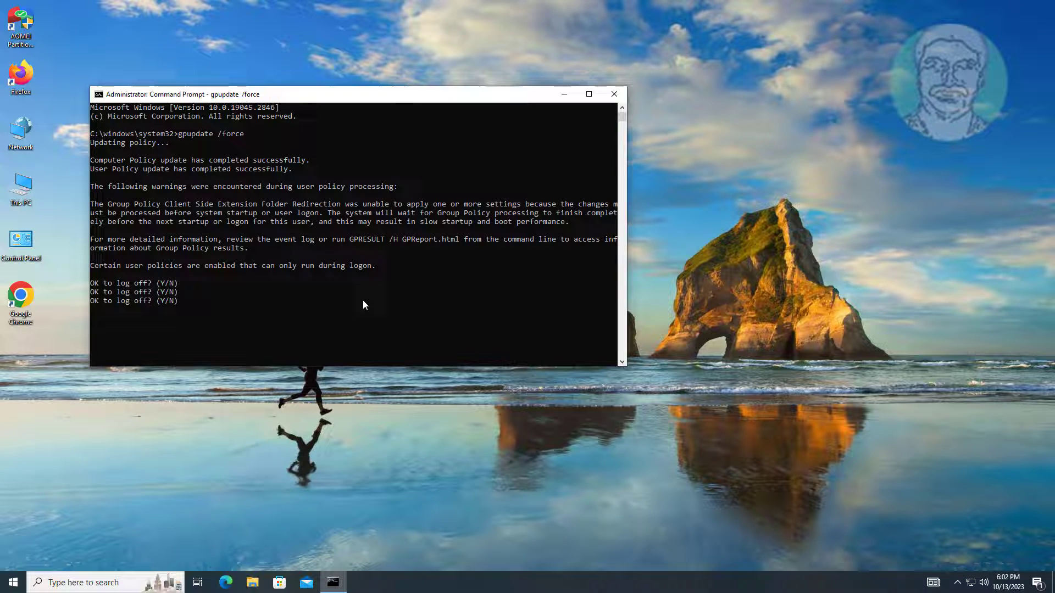
key("Return")
type("ex")
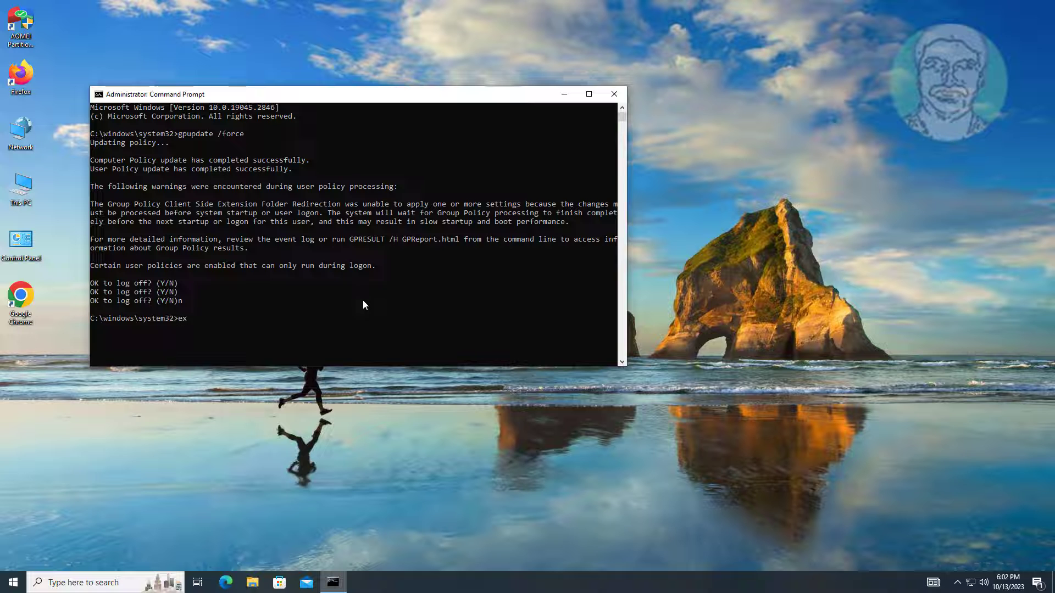
type("it")
key("Return")
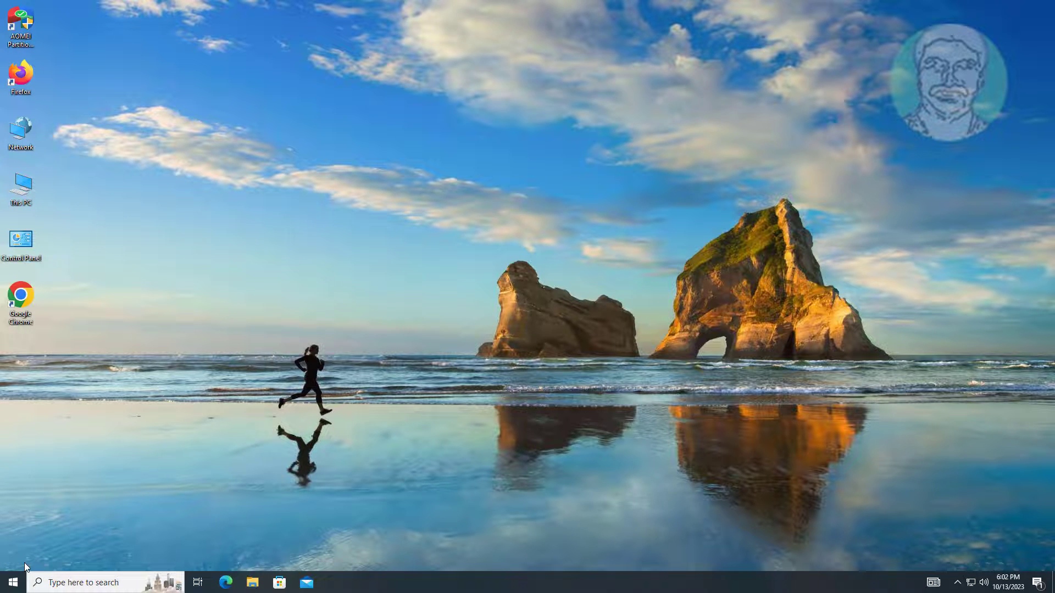
Step: Restart the client computer from the Start menu power options
left_click(13, 582)
left_click(19, 558)
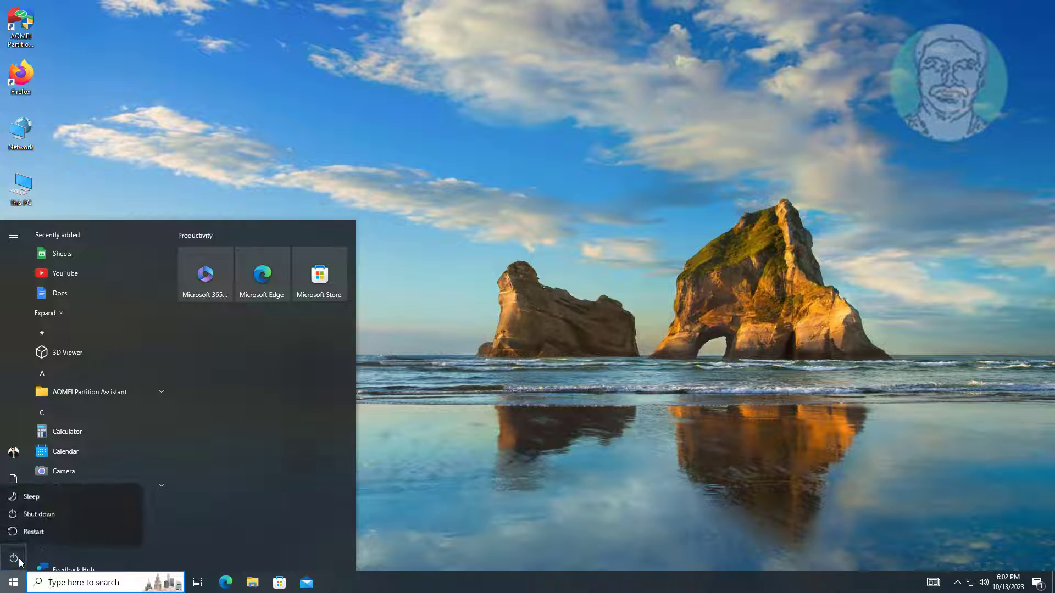
left_click(45, 530)
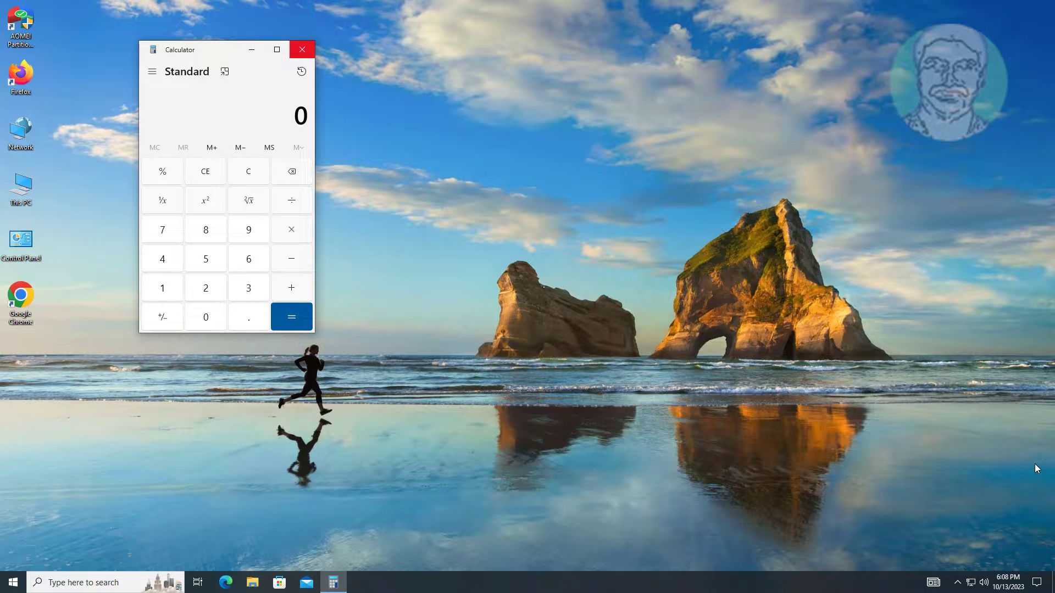
Step: Check that Calculator launched automatically at logon in Standard mode
left_click(207, 380)
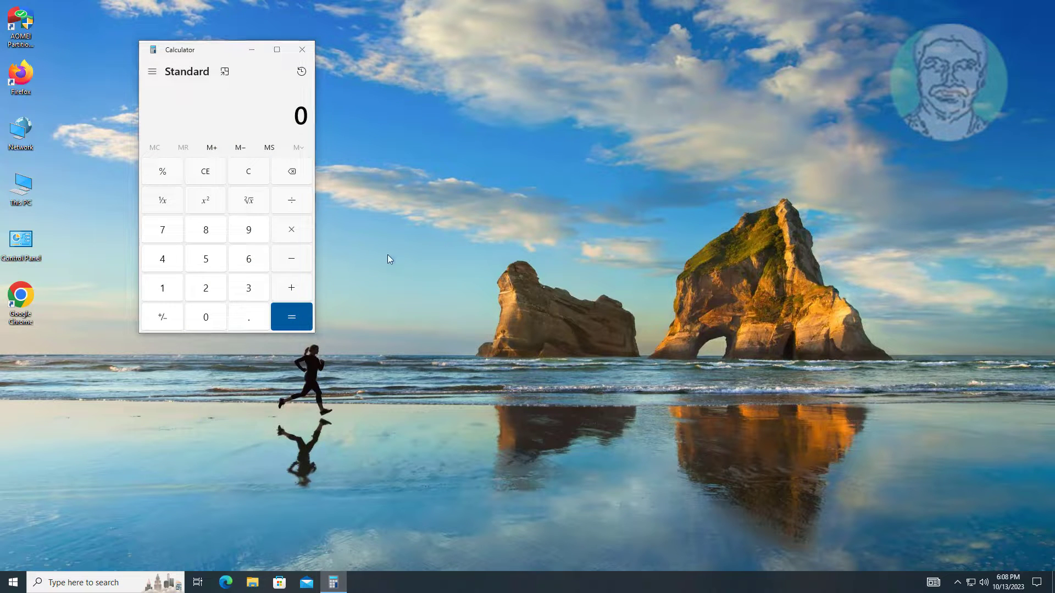